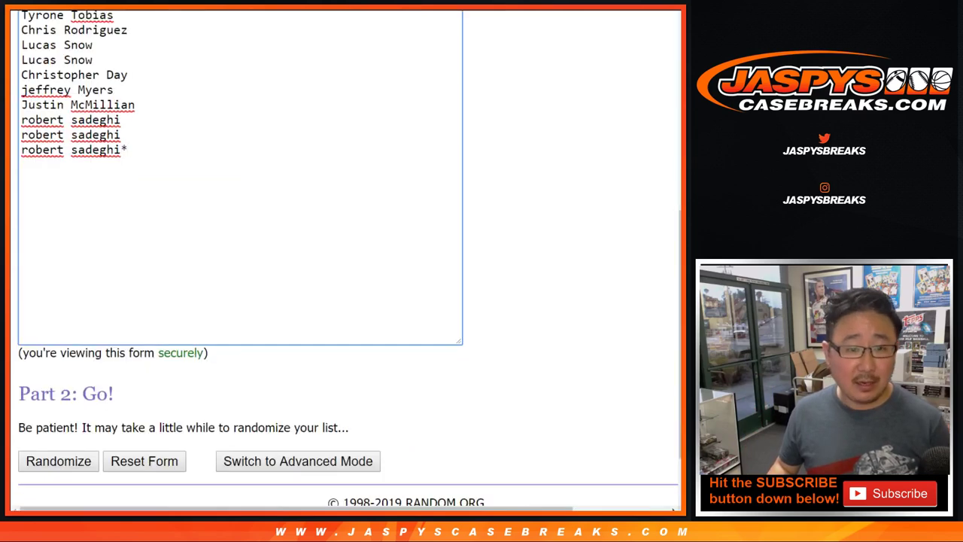
Step: Paste the ten buyer names twice more to make 30 entries, and delete Las Vegas Golden Knights from the teams
scroll(346, 263, "up", 3)
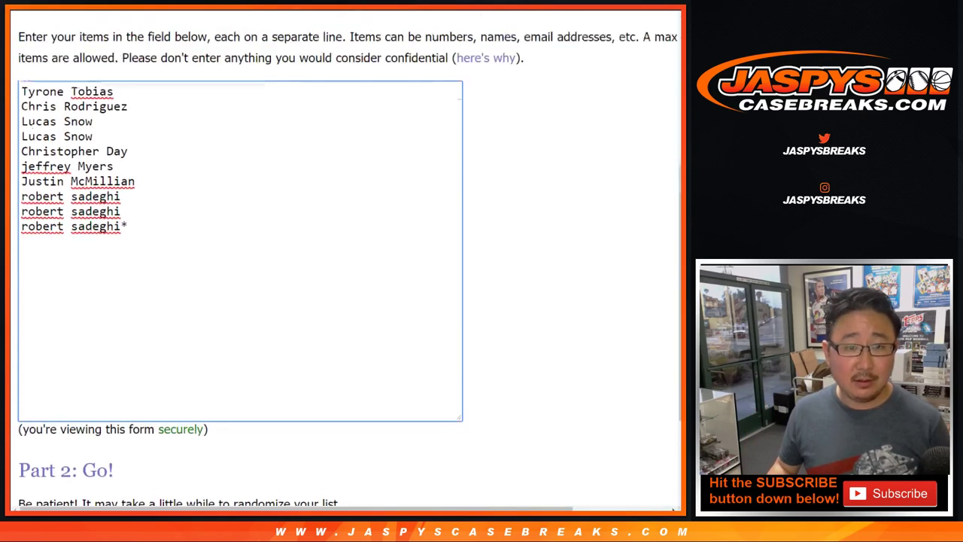
key("ctrl+a")
key("ctrl+c")
key("Right")
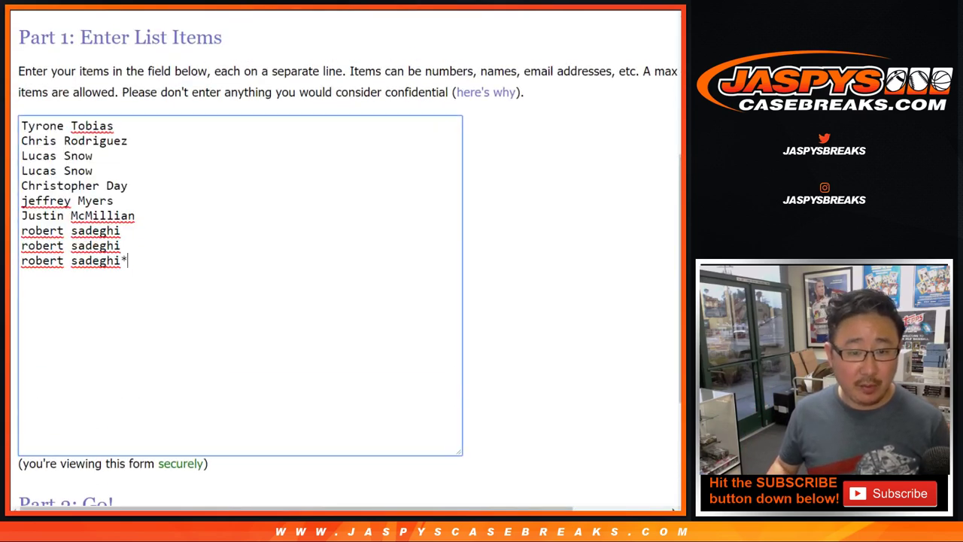
key("Return")
key("ctrl+v")
key("Return")
key("ctrl+v")
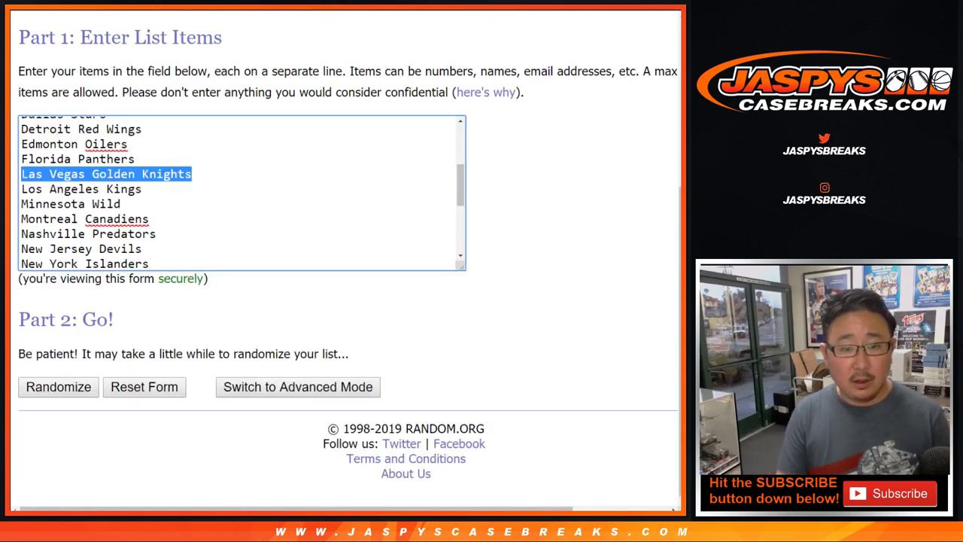
key("BackSpace")
key("BackSpace")
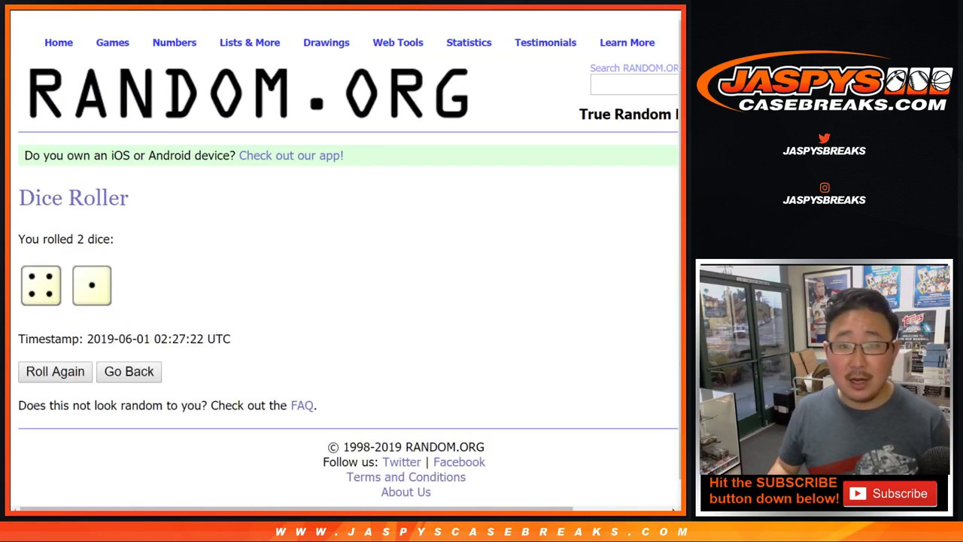
Step: Randomize the 30-entry buyer list, then reshuffle it several more times
key("ctrl+Tab")
scroll(346, 301, "down", 3)
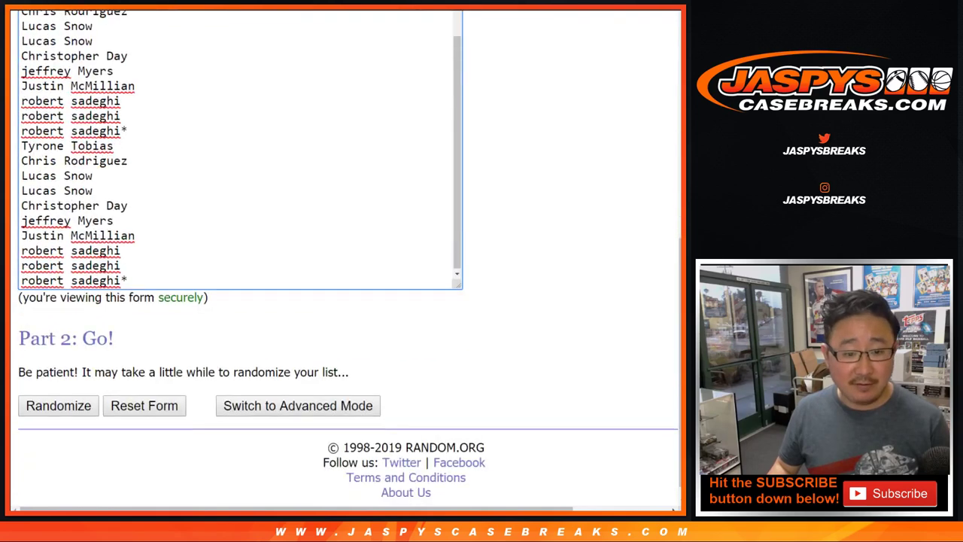
left_click(58, 406)
scroll(346, 263, "down", 5)
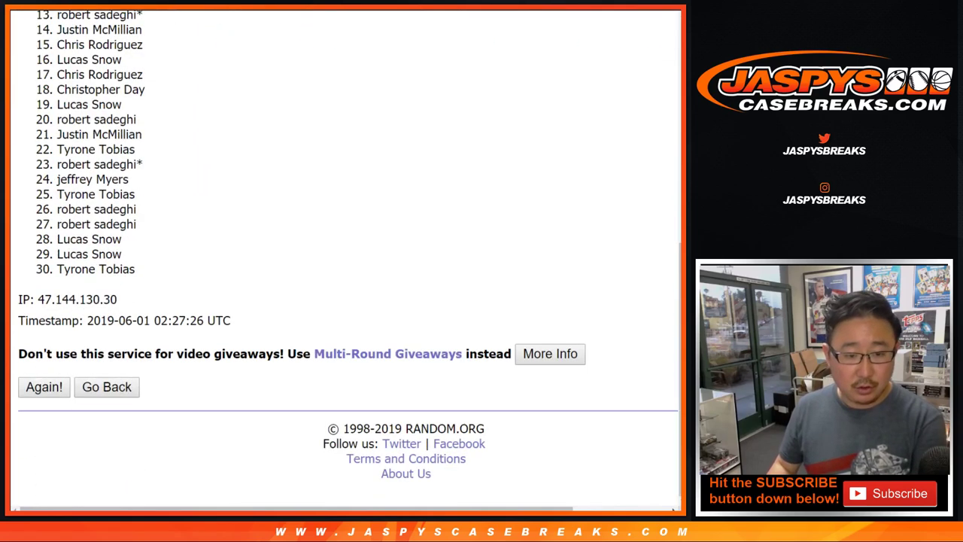
left_click(44, 386)
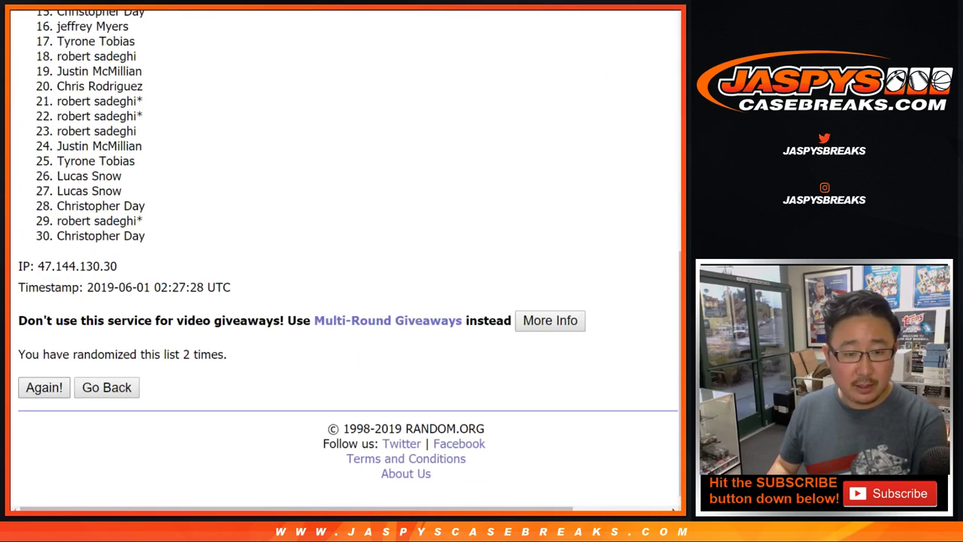
left_click(43, 387)
scroll(346, 264, "down", 10)
left_click(43, 386)
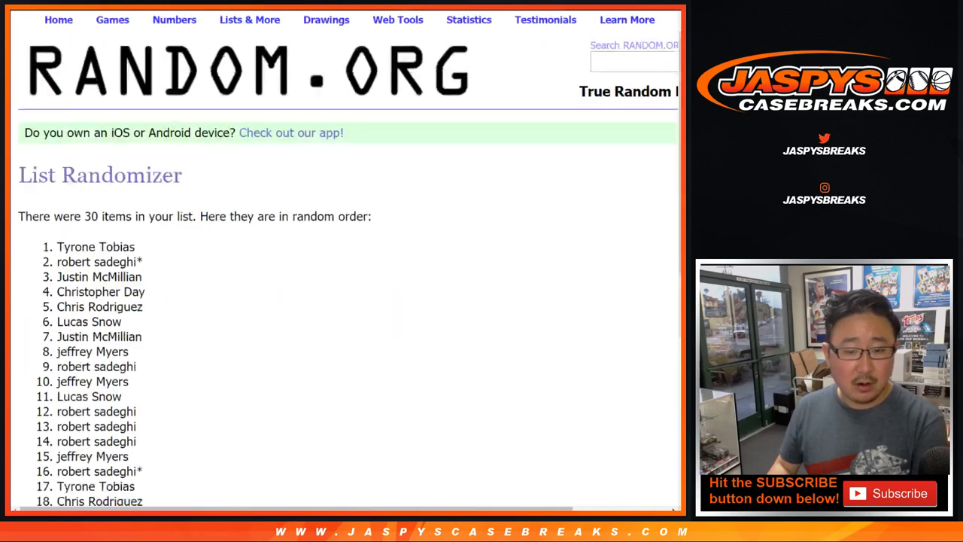
Step: Select the final shuffled list of 30 names and switch to the blank spreadsheet
scroll(346, 263, "down", 10)
scroll(346, 264, "up", 5)
scroll(346, 263, "down", 5)
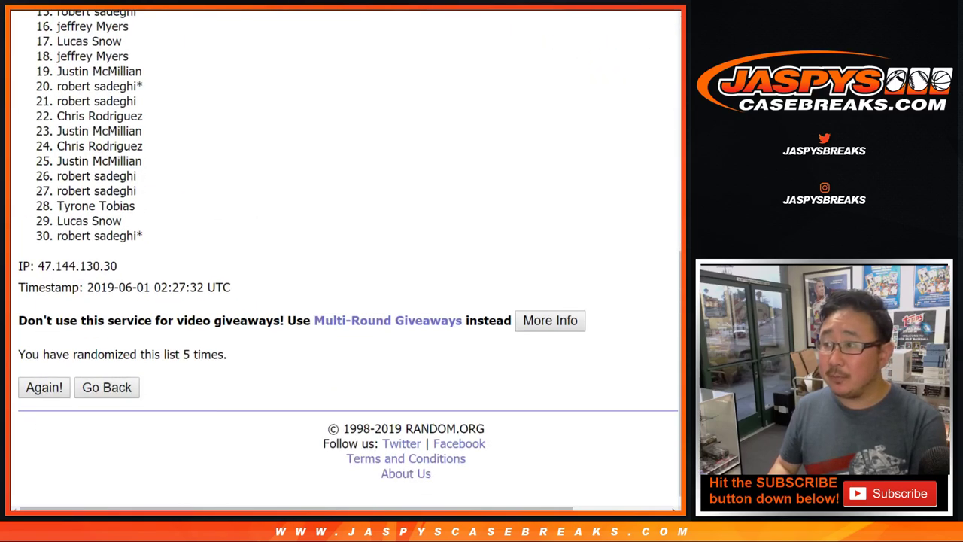
scroll(347, 263, "up", 8)
mouse_move(57, 264)
left_mouse_down()
mouse_move(151, 502)
mouse_move(118, 265)
mouse_move(143, 236)
left_mouse_up()
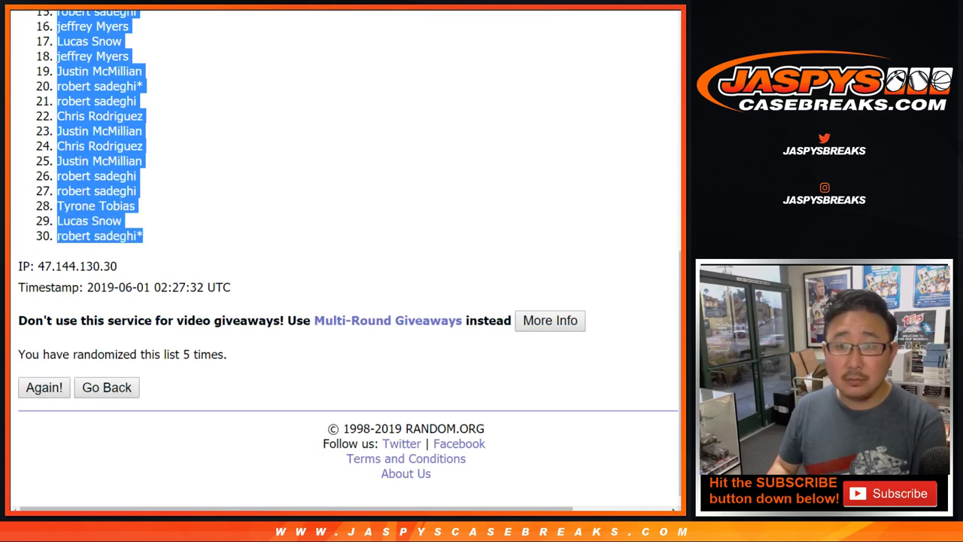
key("ctrl+Tab")
Step: Paste the names into A1:A30 and title the sheet '1Box RT #6 || 2018-19 Upper Deck ENGRAINED Hockey (NHL)'
right_click(101, 100)
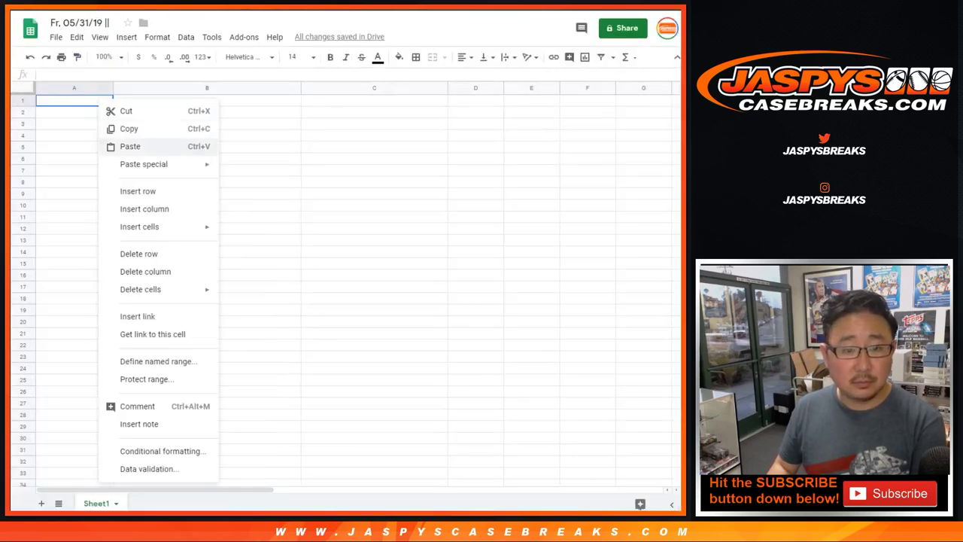
left_click(129, 146)
left_click(79, 23)
type("1Box RT #")
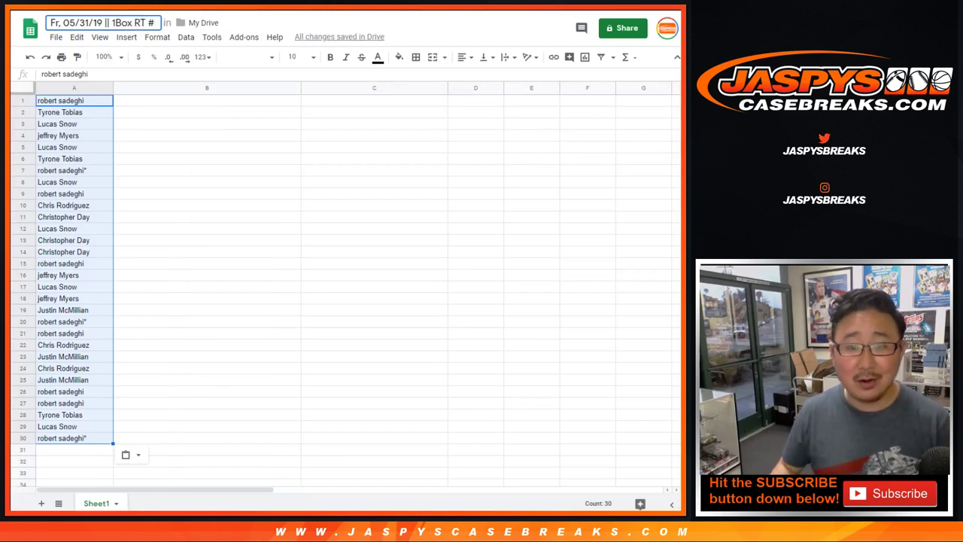
type("6")
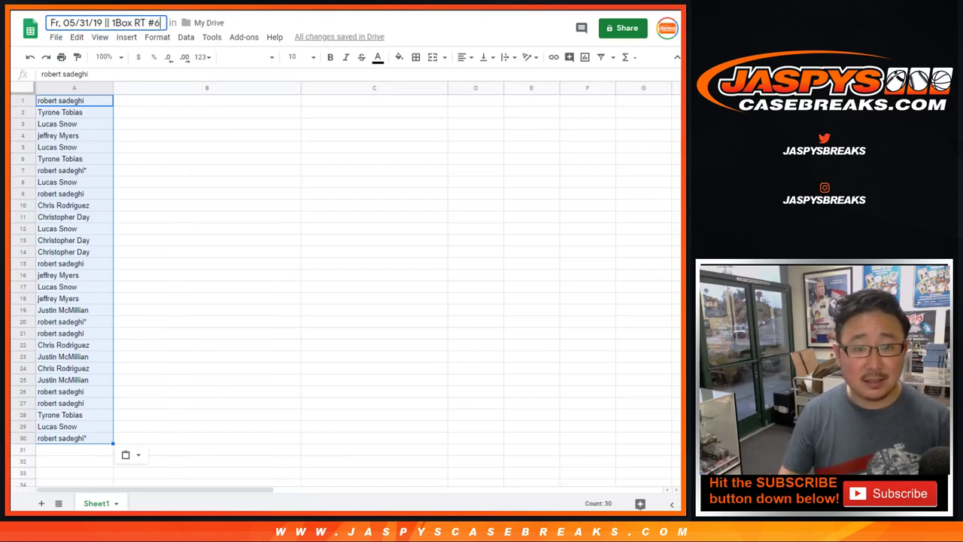
type(" || 2018-19 U")
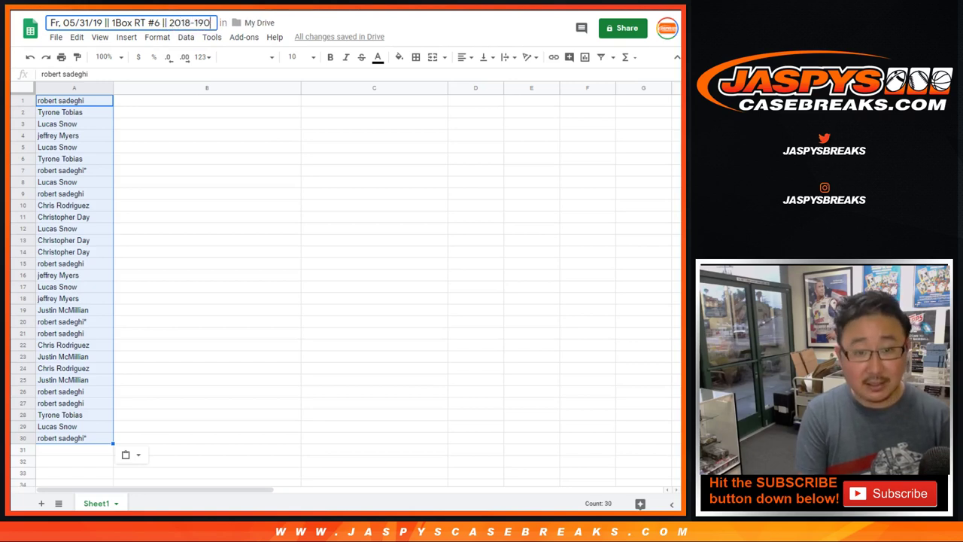
type("pper Deck")
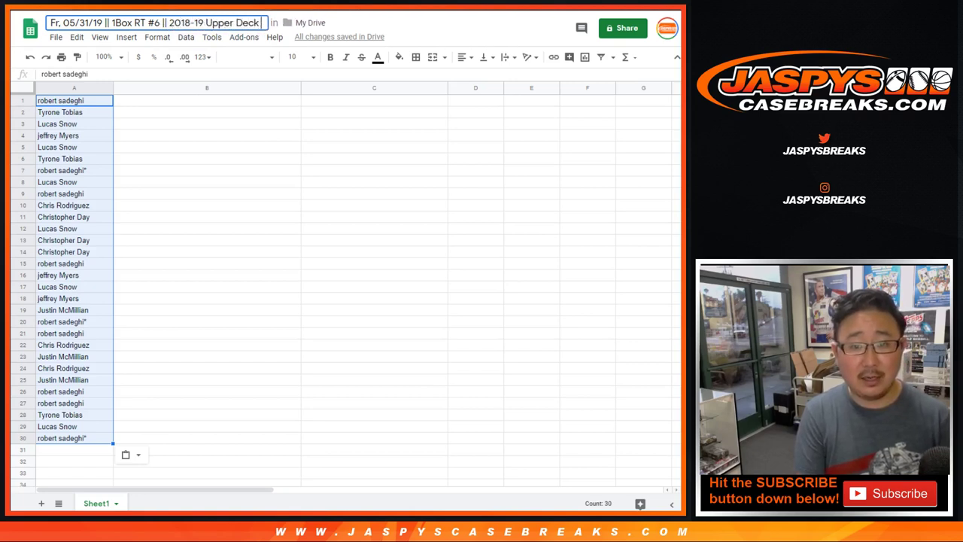
type(" ENGRAIDED H")
key("BackSpace")
key("BackSpace")
key("BackSpace")
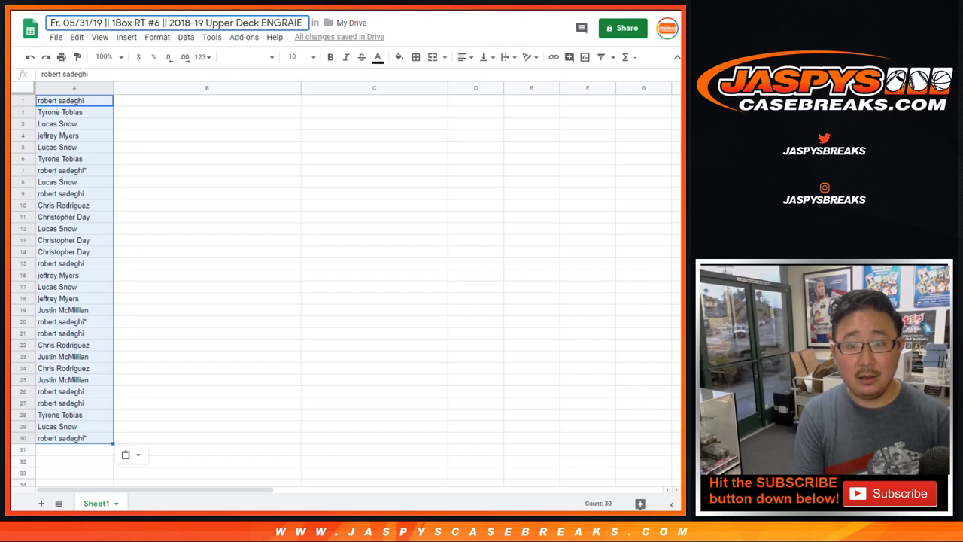
type("NED HOckey")
key("BackSpace")
key("BackSpace")
key("BackSpace")
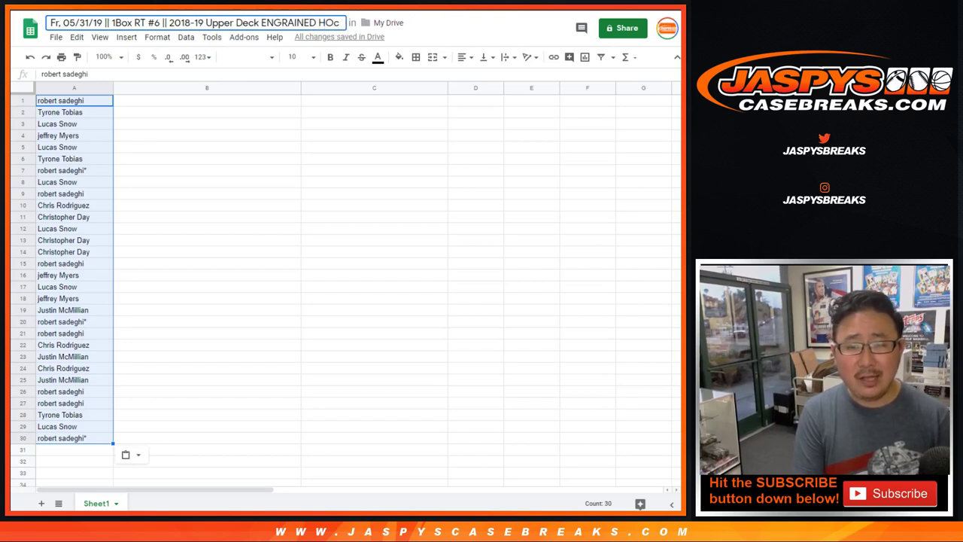
type("ockey (NHL)")
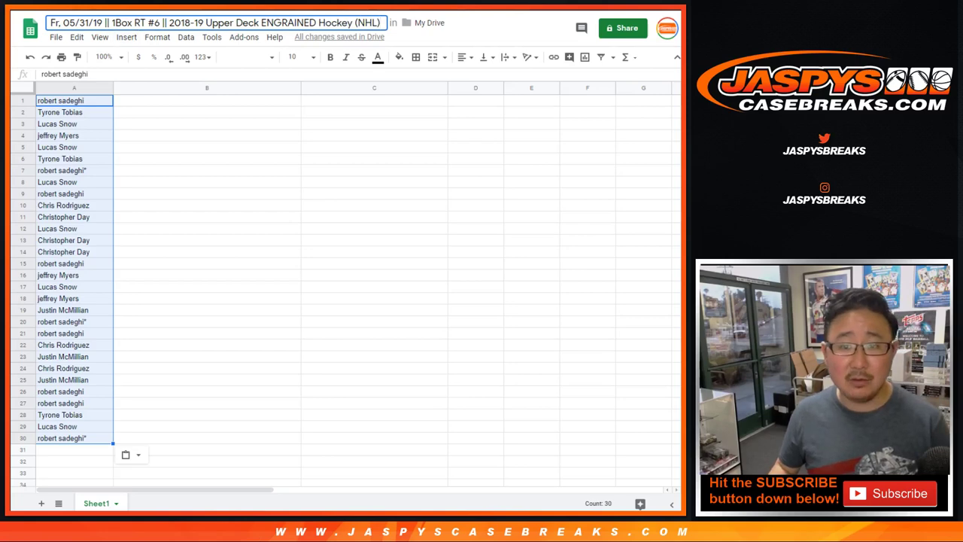
key("ctrl+Tab")
key("ctrl+Tab")
key("ctrl+Tab")
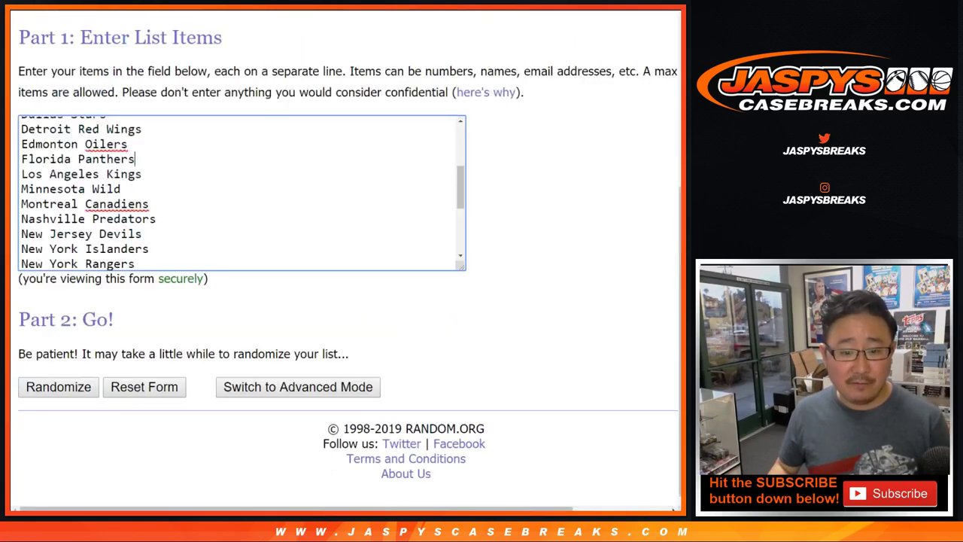
Step: Reshuffle the 30-team NHL list twice more
key("ctrl+shift+Tab")
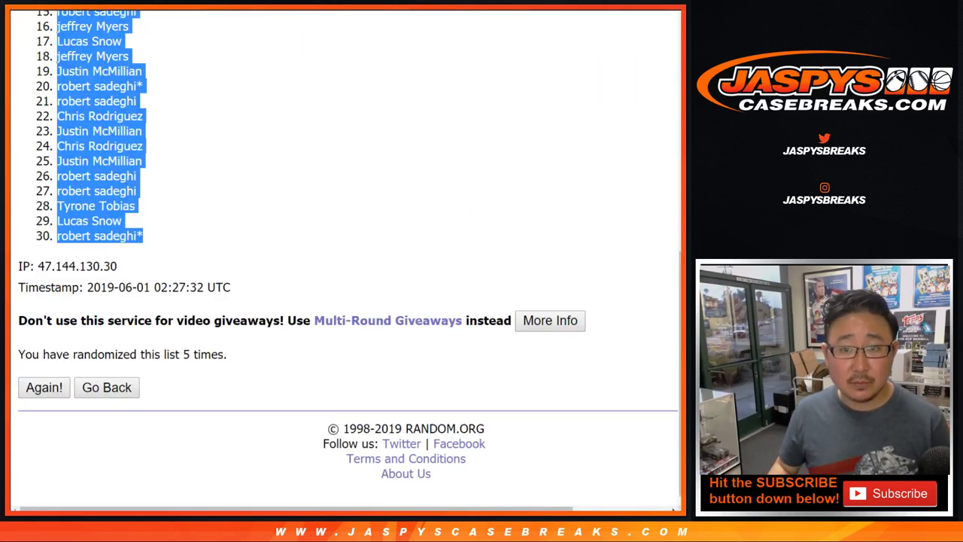
key("ctrl+Tab")
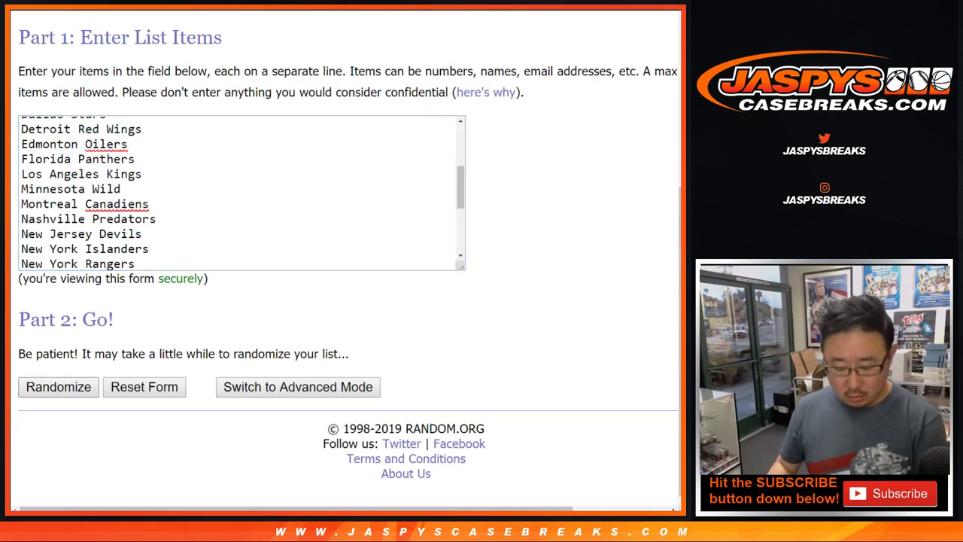
key("ctrl+Tab")
scroll(346, 271, "down", 5)
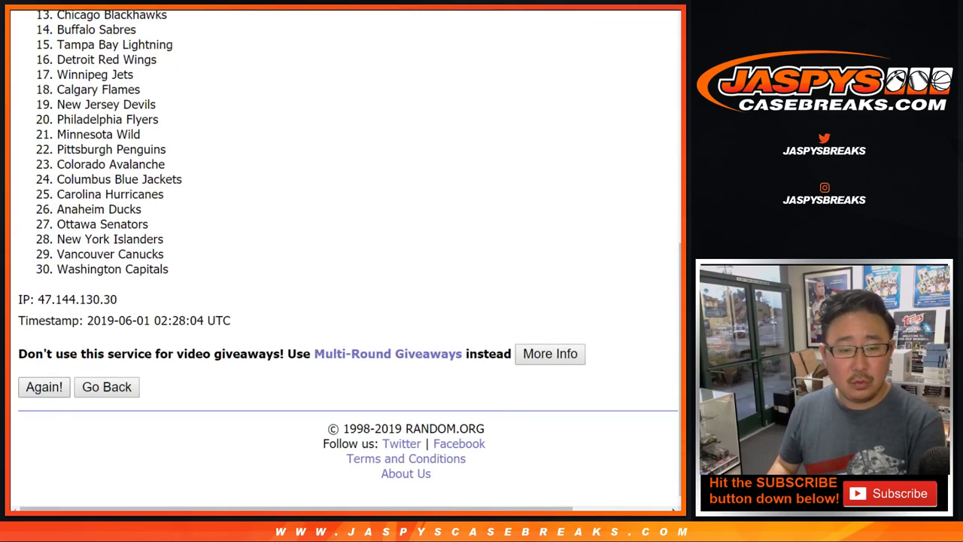
key("Return")
key("Return")
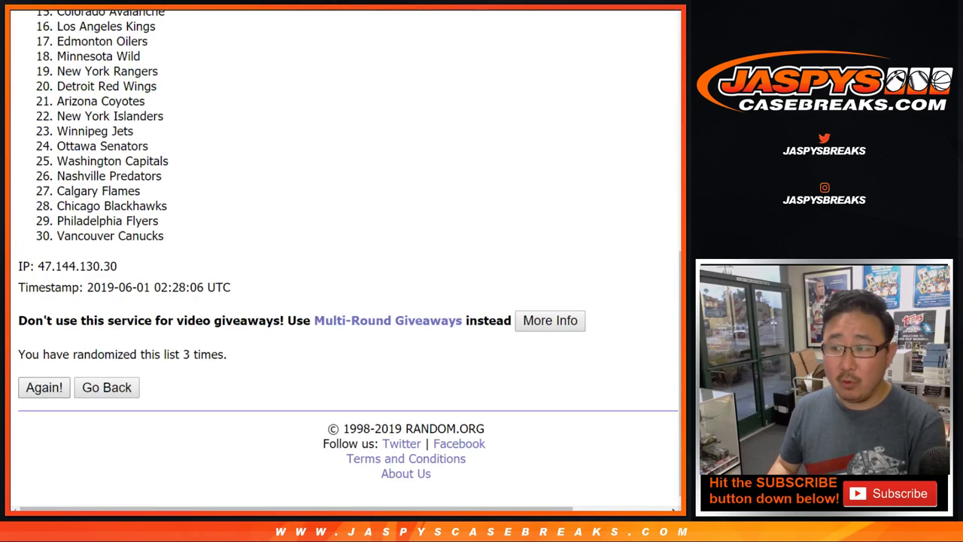
key("Return")
key("Return")
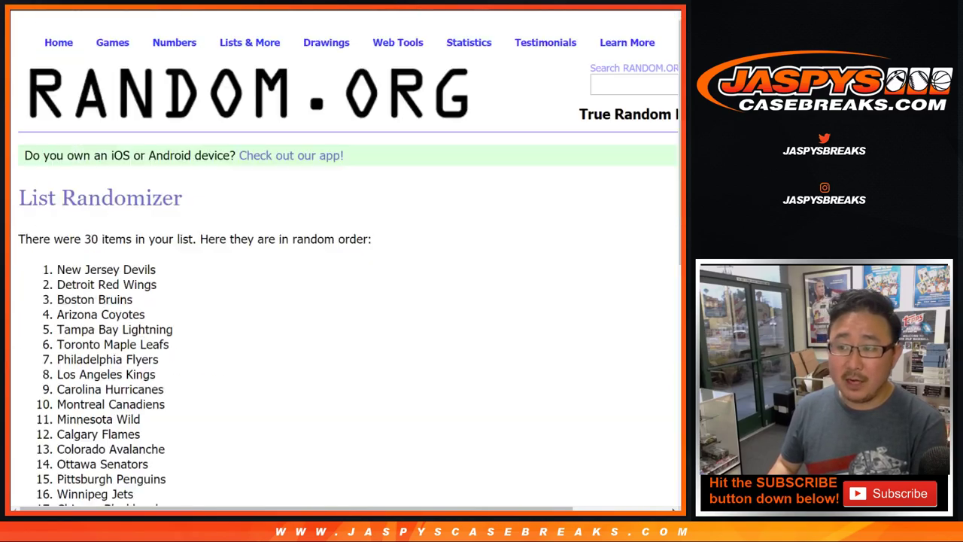
scroll(346, 271, "up", 10)
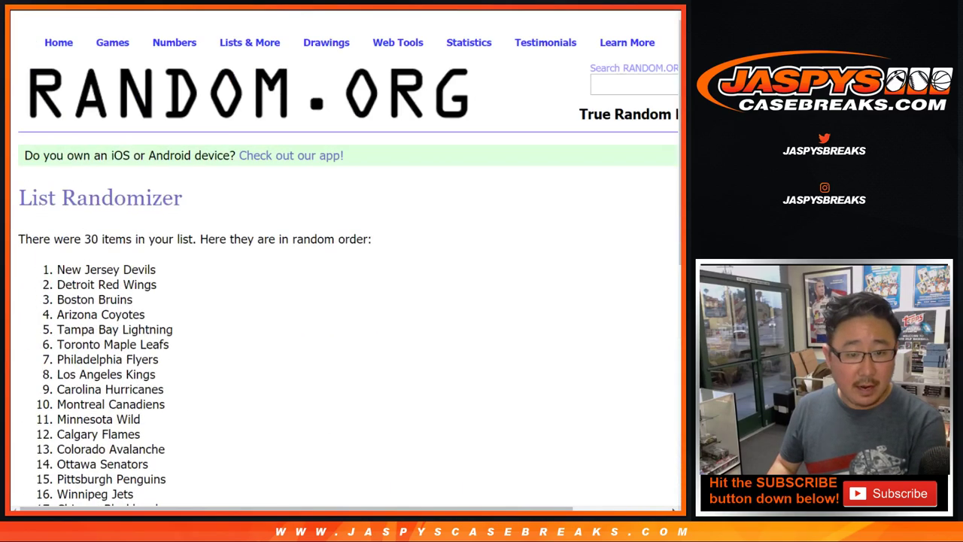
Step: Copy the shuffled teams and paste them into B1:B30 beside the buyers
mouse_move(57, 263)
left_mouse_down()
mouse_move(165, 450)
mouse_move(452, 460)
mouse_move(161, 223)
mouse_move(151, 238)
left_mouse_up()
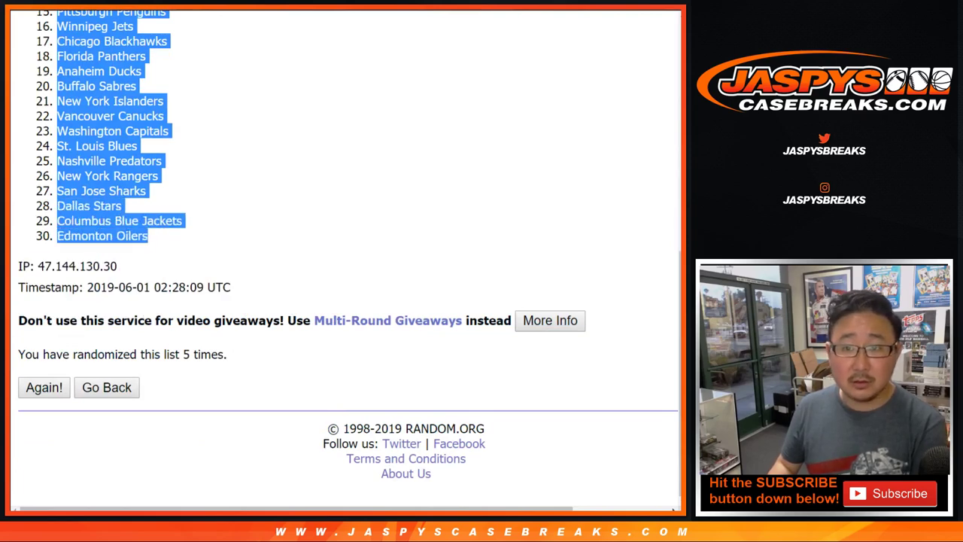
key("ctrl+c")
key("ctrl+Tab")
left_click(176, 101)
right_click(176, 101)
left_click(193, 147)
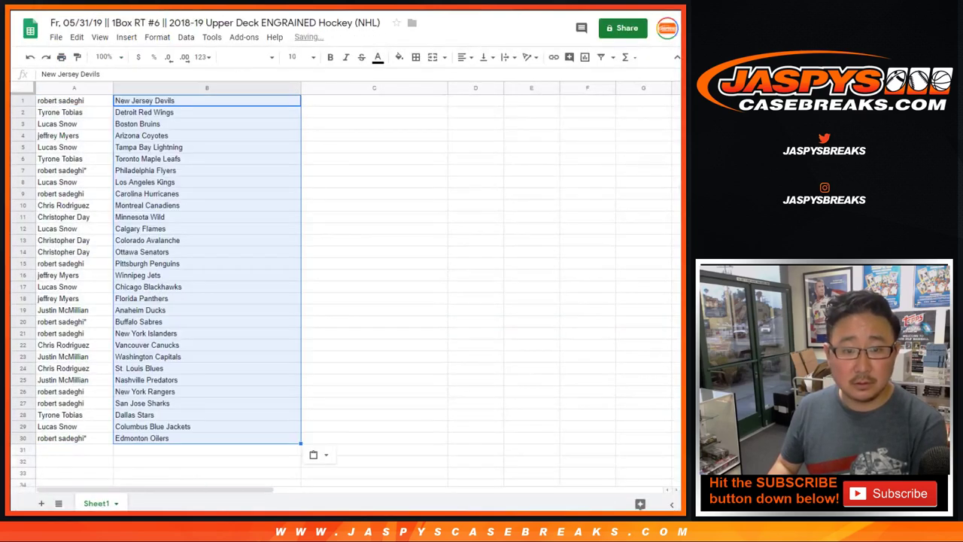
key("ctrl+Tab")
key("ctrl+Tab")
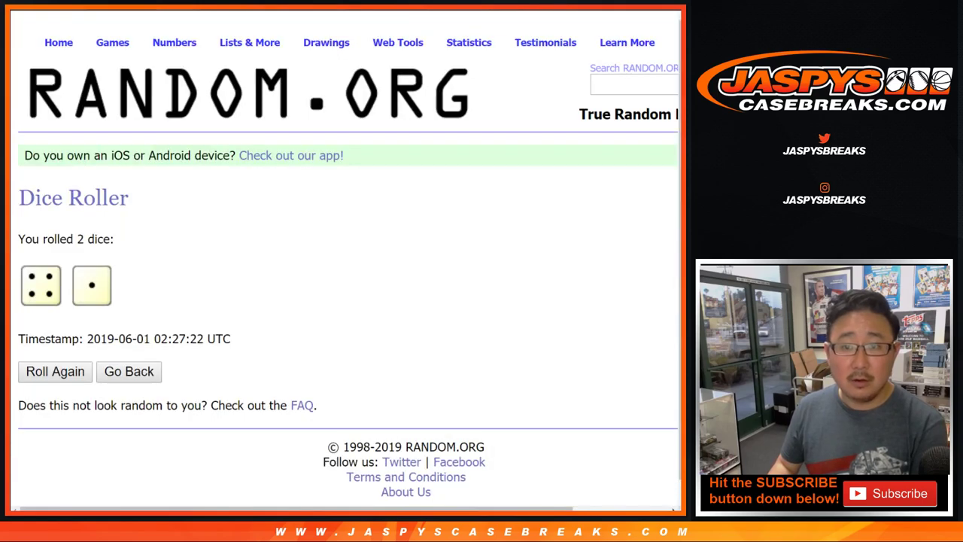
Step: Shuffle the five-number list 5 times, ending 9, 1, 2, 8, 10, and mark the top result 9
scroll(349, 259, "down", 2)
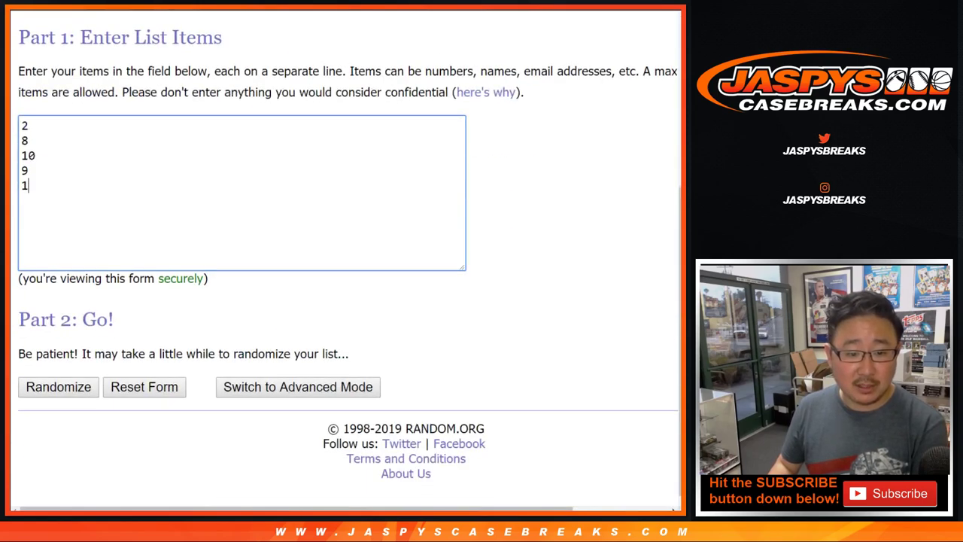
left_click(58, 387)
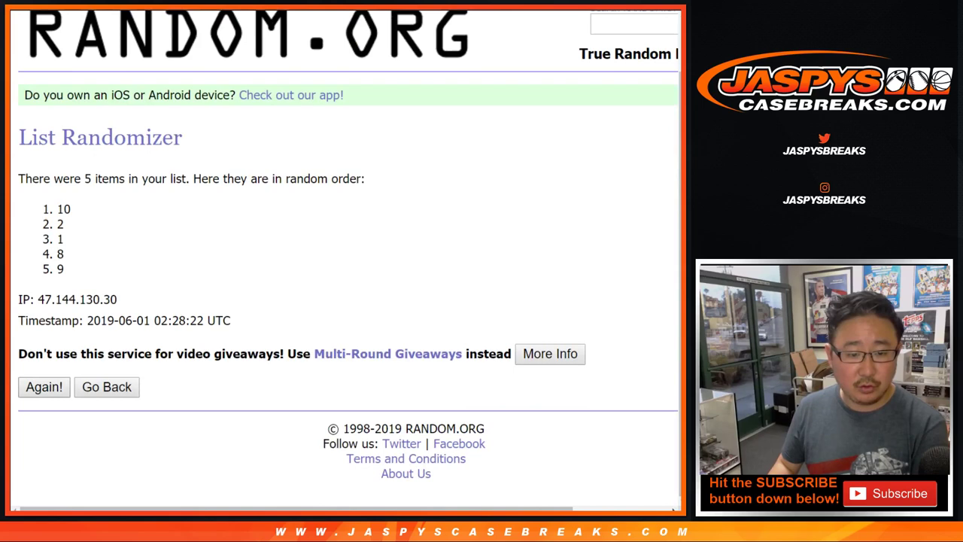
left_click(43, 387)
scroll(349, 259, "down", 1)
left_click(43, 387)
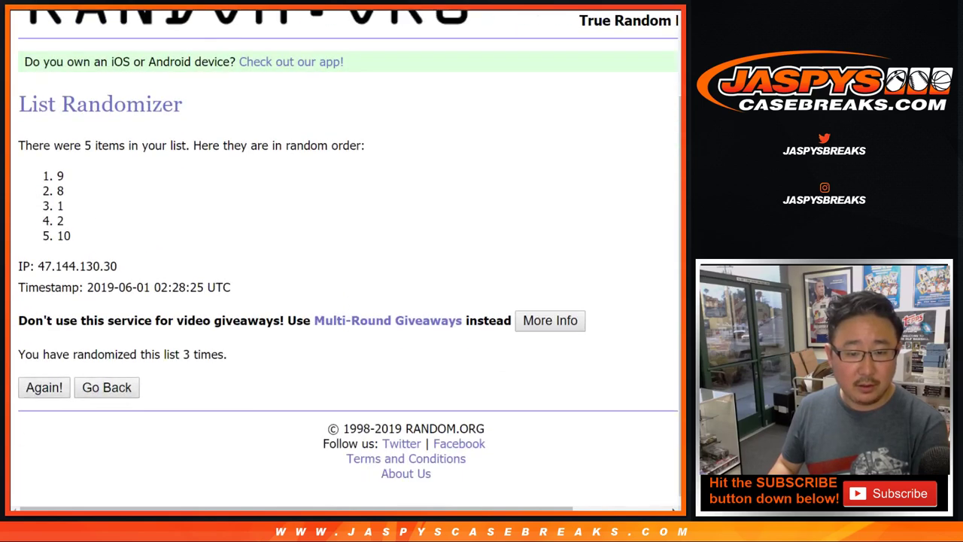
left_click(44, 387)
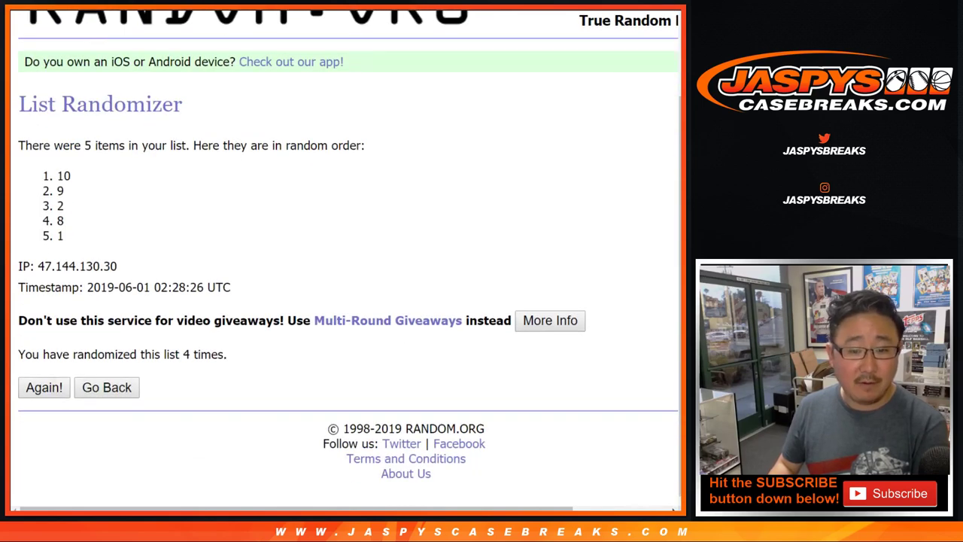
left_click(44, 387)
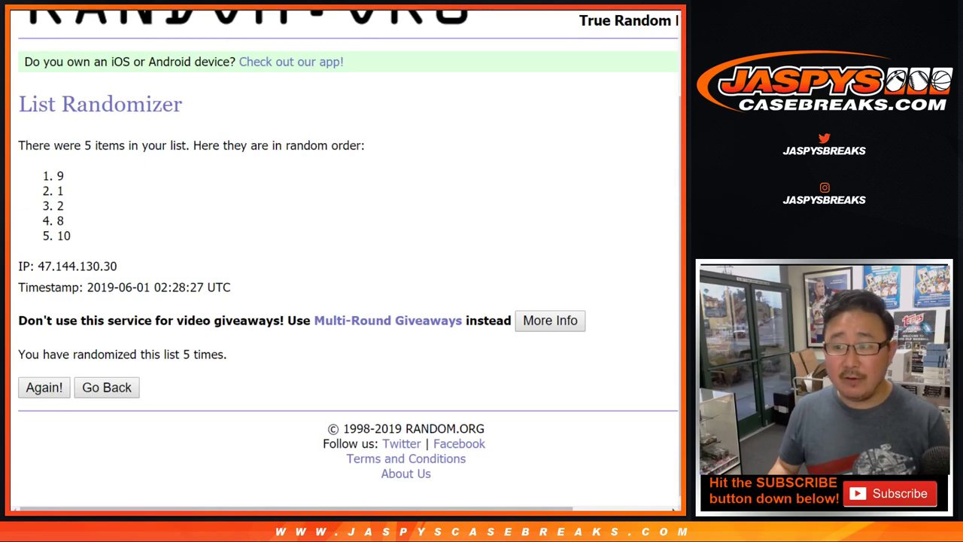
double_click(60, 175)
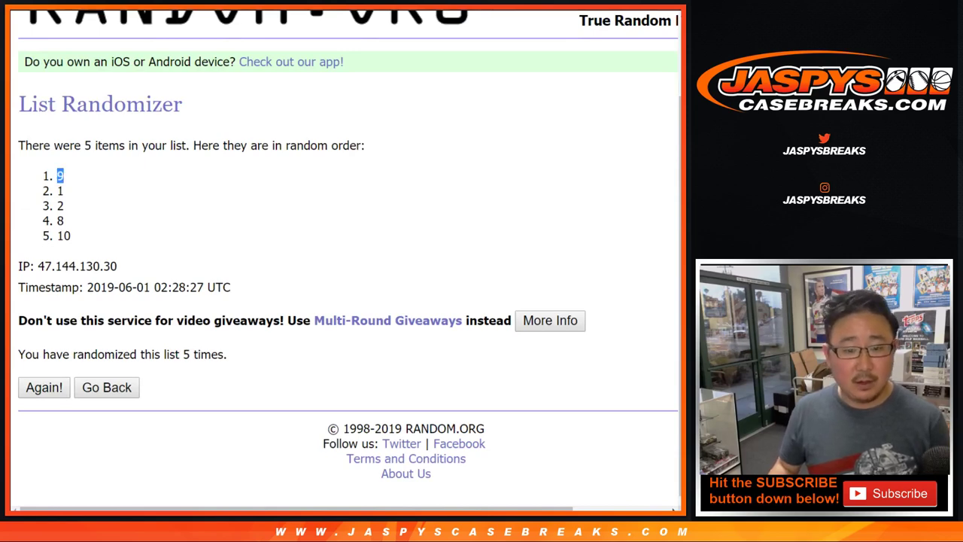
Step: Apply Helvetica Neue at size 14 to the entire sheet
key("alt+Tab")
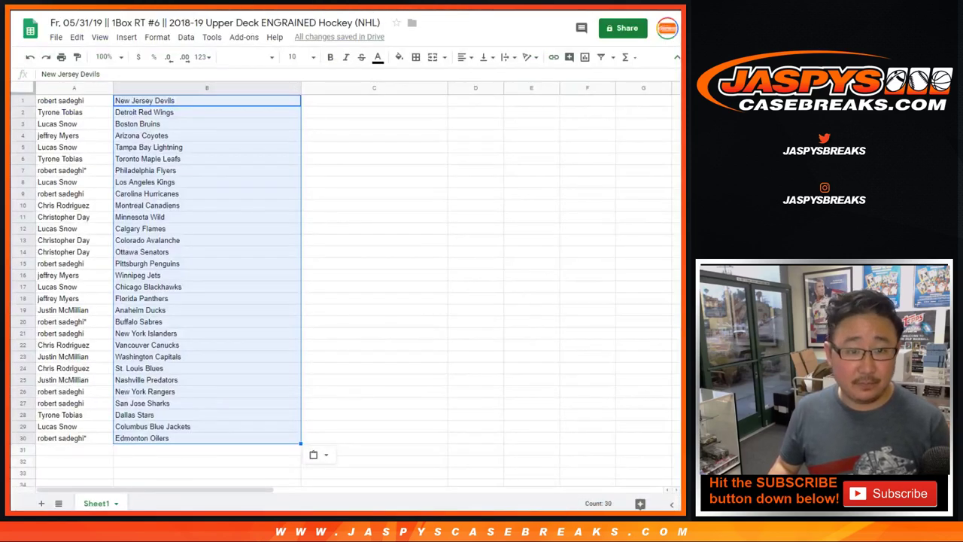
key("ctrl+a")
left_click(248, 57)
left_click(256, 101)
left_click(295, 56)
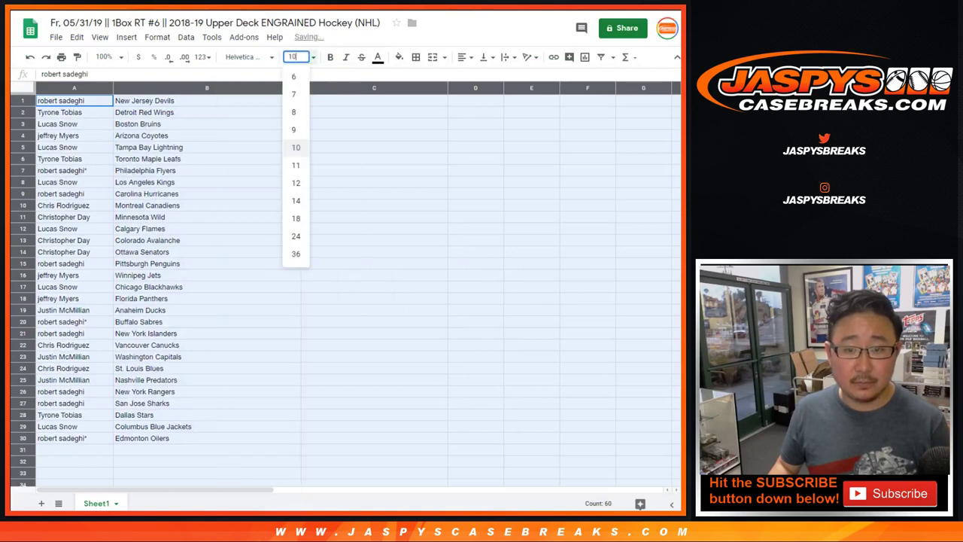
left_click(296, 200)
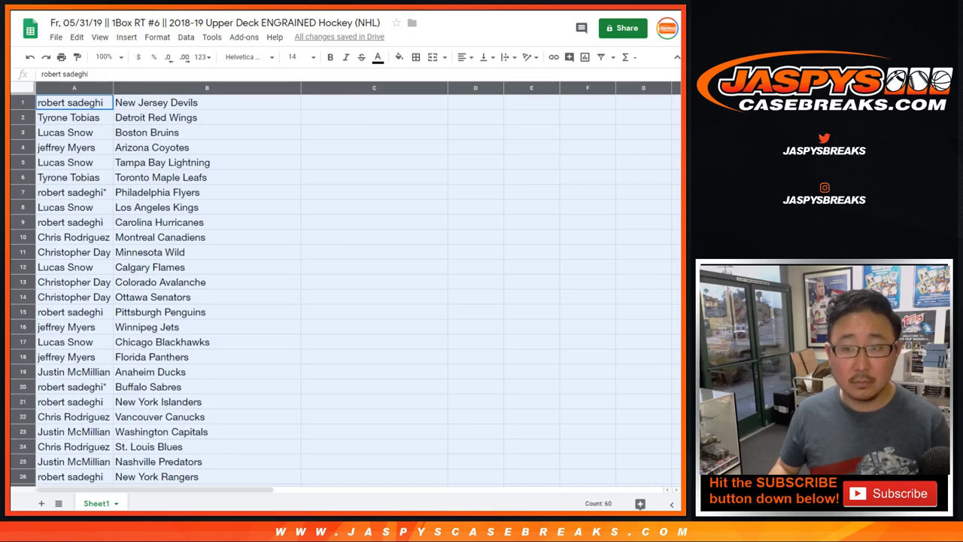
key("alt+Tab")
key("alt+Tab")
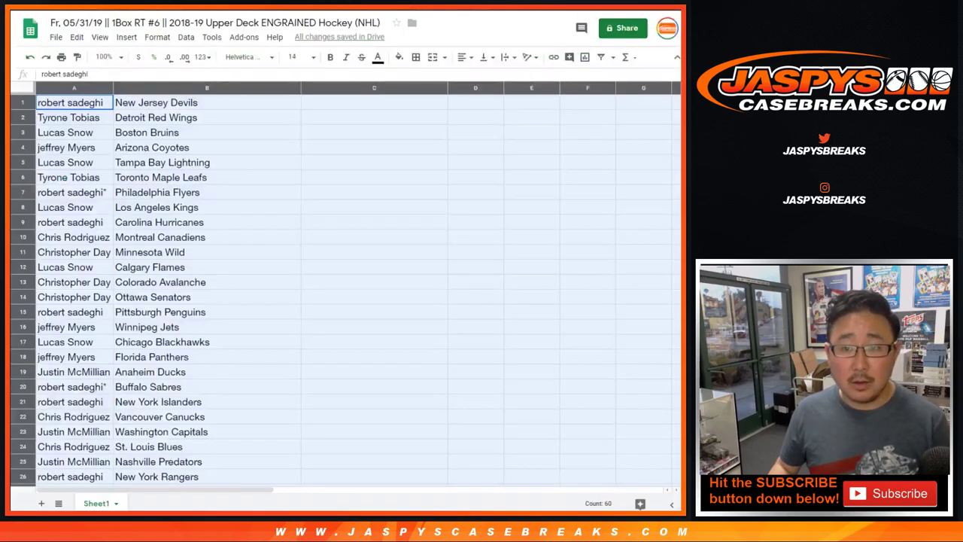
left_click(74, 102)
left_click(23, 117)
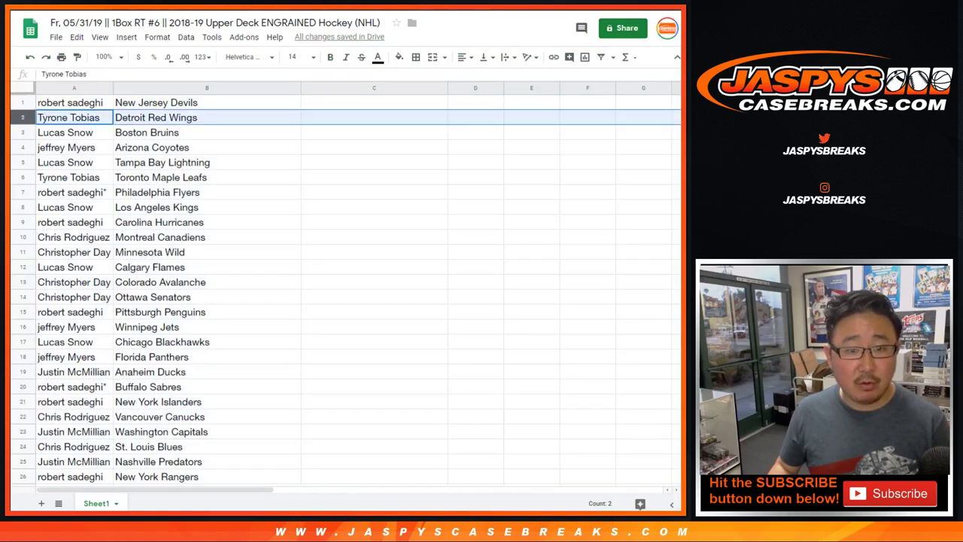
left_click(23, 133)
left_click(22, 148)
left_click(23, 163)
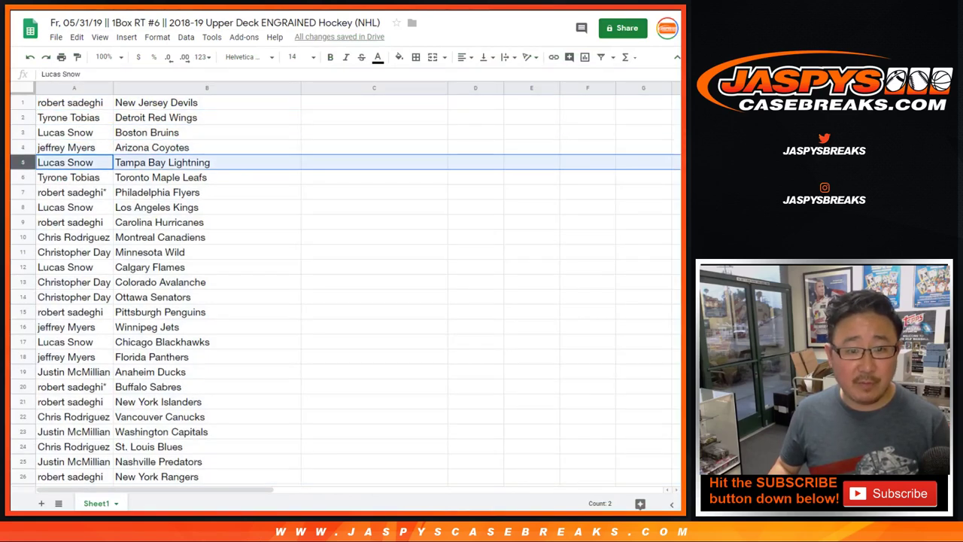
left_click(22, 178)
left_click(23, 193)
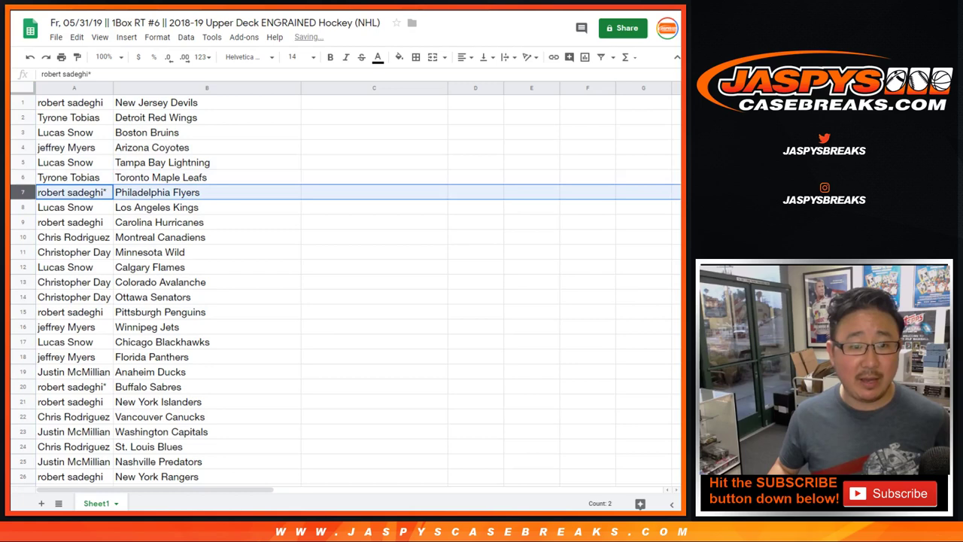
left_click(23, 208)
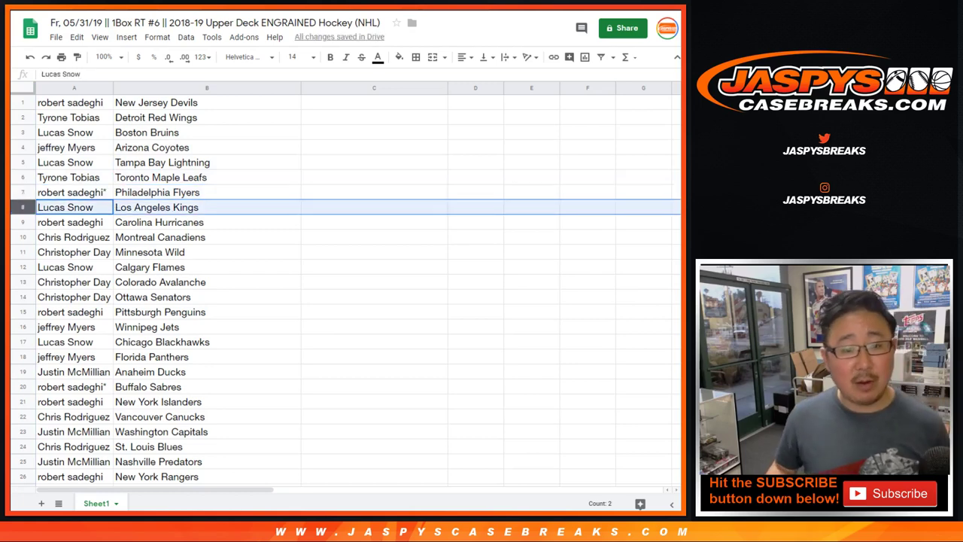
left_click(22, 223)
scroll(346, 286, "down", 2)
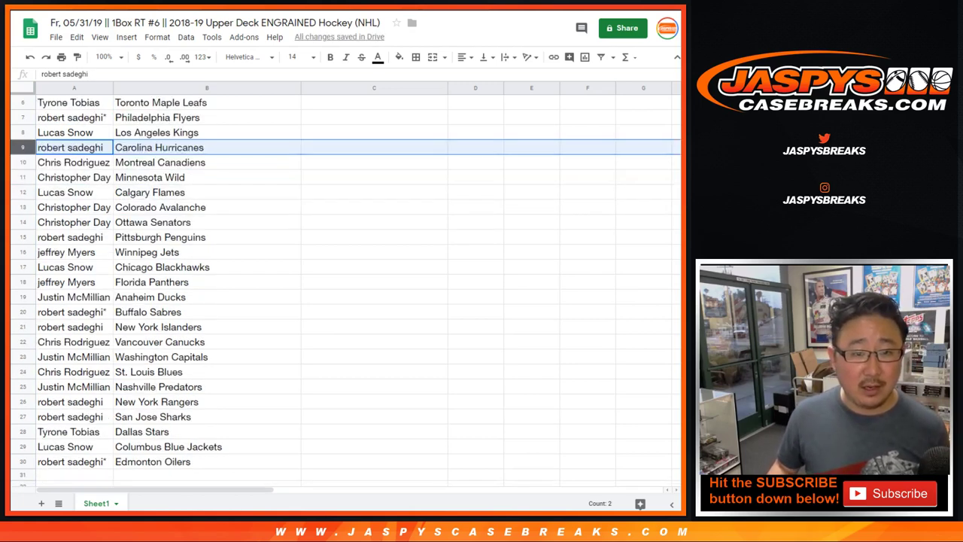
left_click(23, 162)
left_click(23, 177)
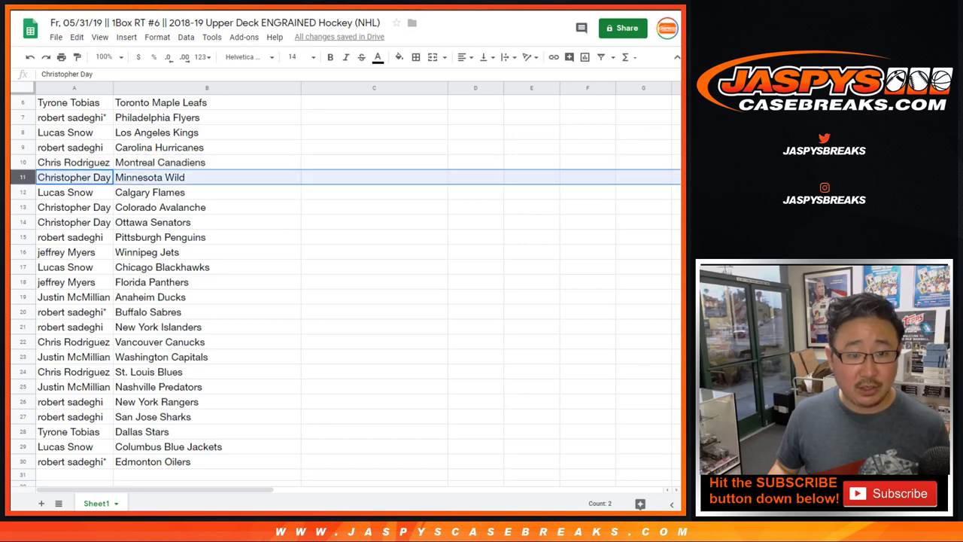
left_click(23, 193)
left_click(23, 208)
scroll(346, 286, "down", 1)
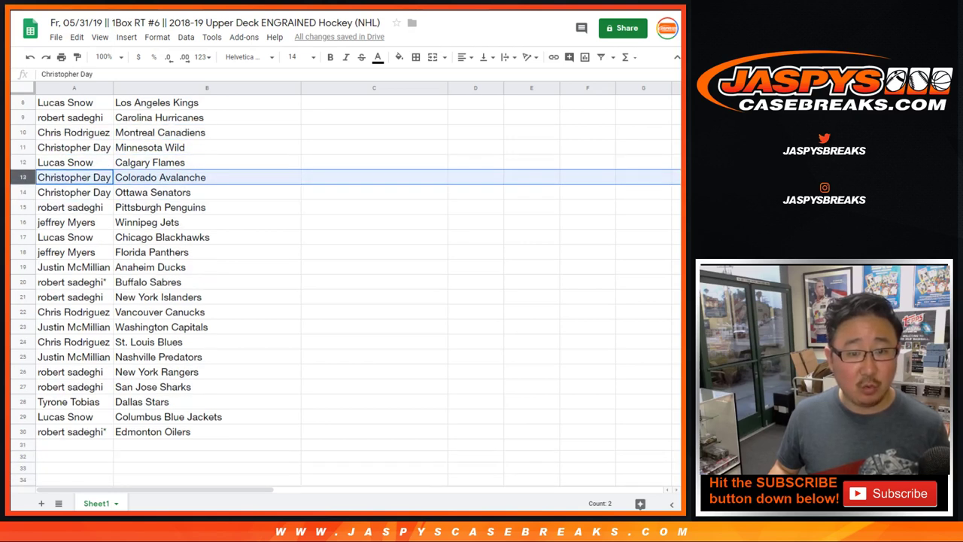
left_click(22, 192)
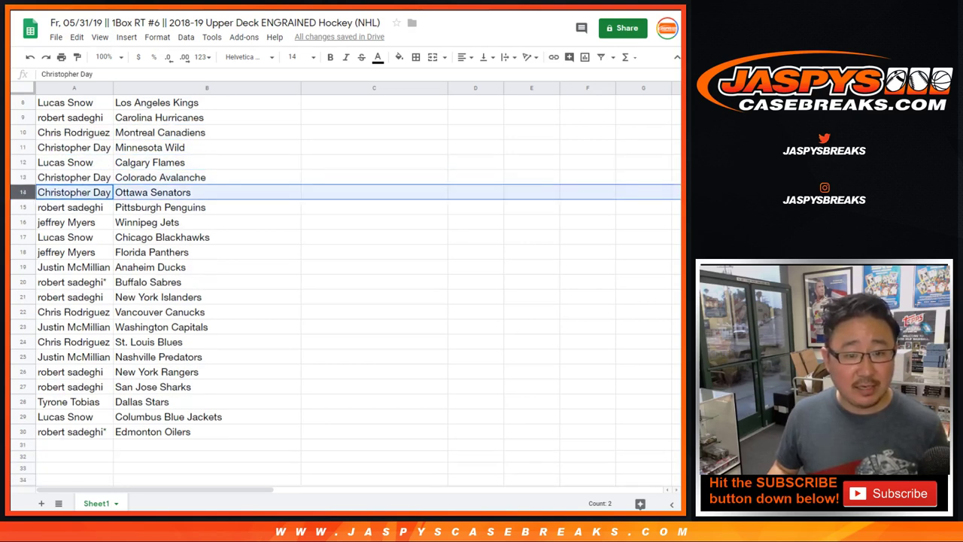
left_click(23, 207)
left_click(23, 222)
left_click(23, 237)
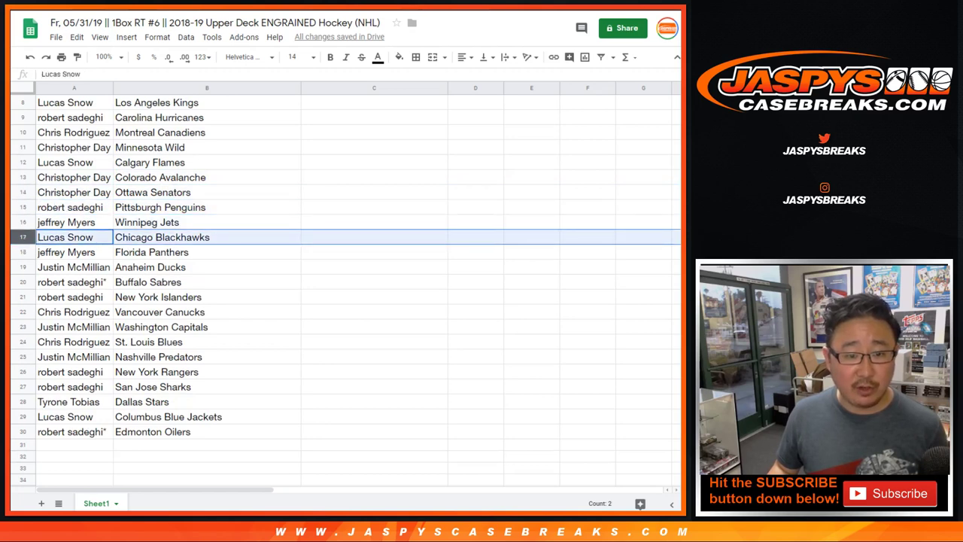
left_click(22, 253)
left_click(23, 267)
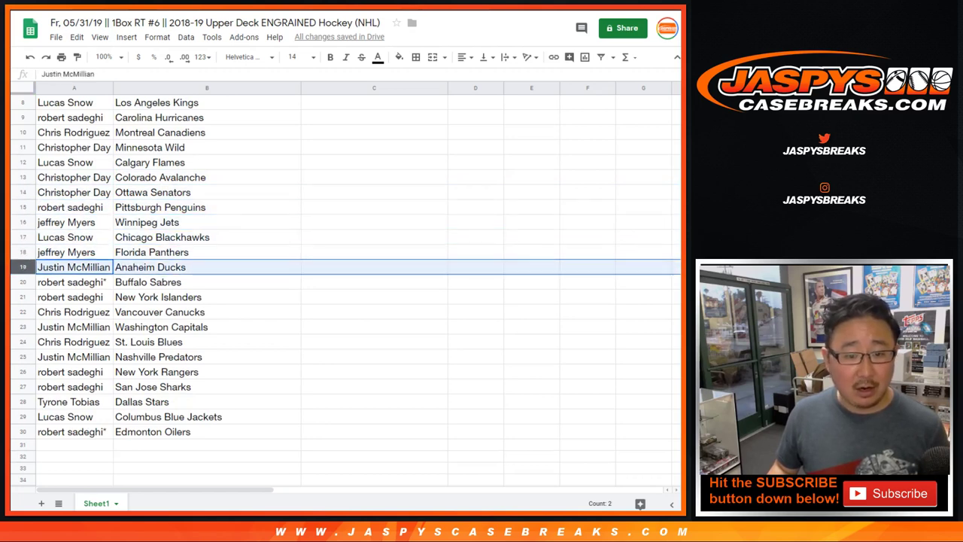
left_click(23, 282)
left_click(22, 297)
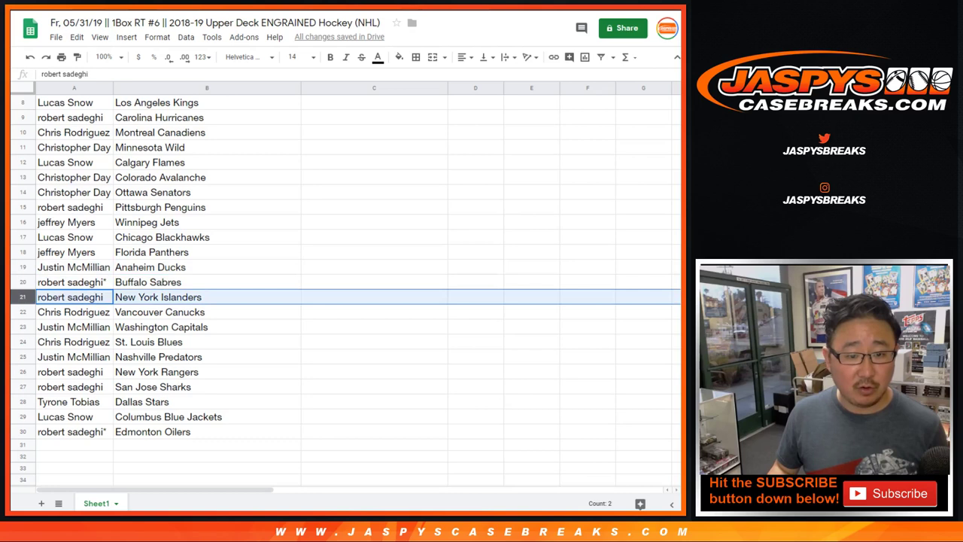
left_click(23, 313)
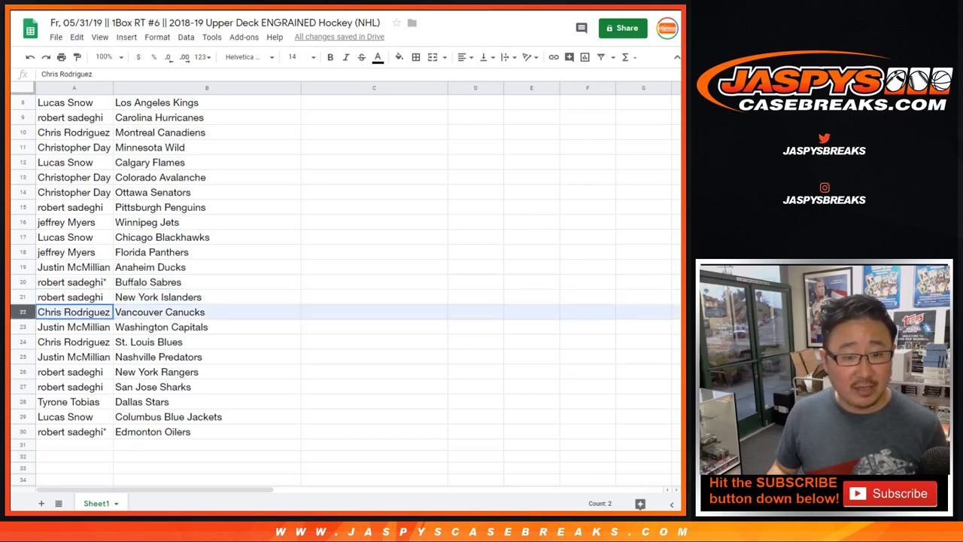
left_click(23, 327)
left_click(23, 342)
scroll(22, 342, "down", 2)
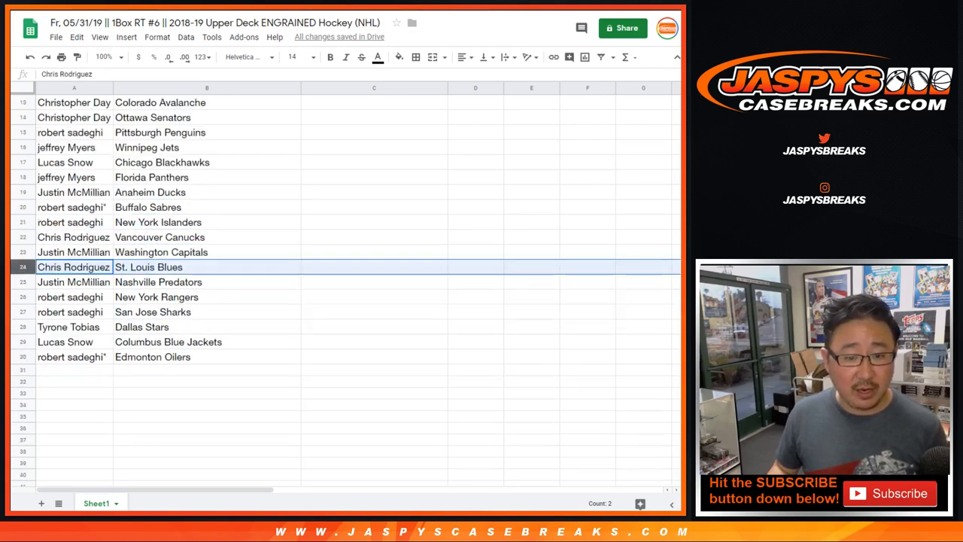
left_click(22, 282)
left_click(22, 297)
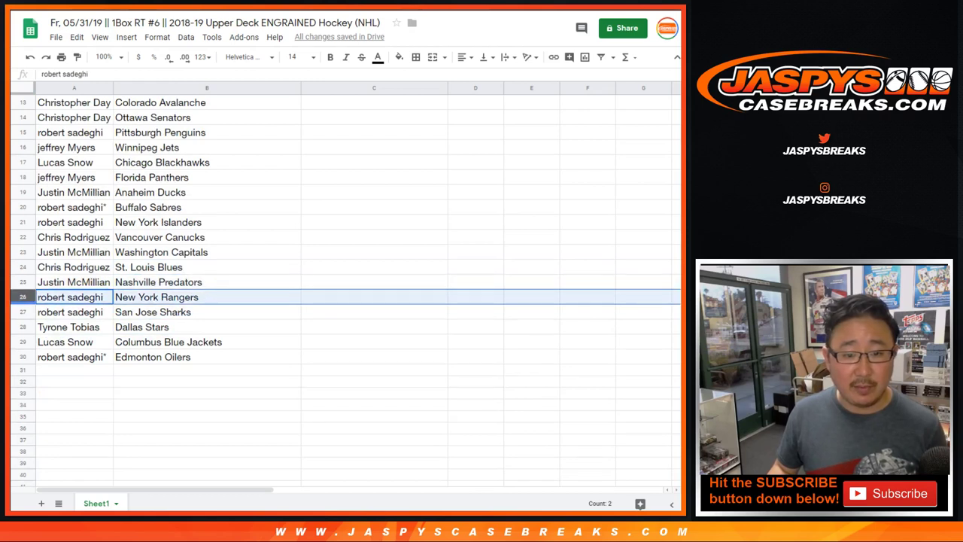
left_click(23, 312)
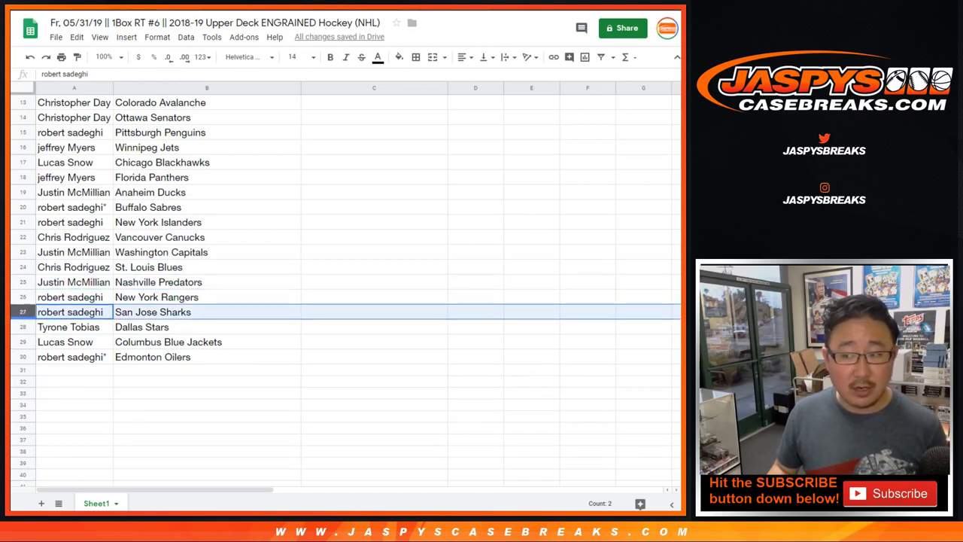
left_click(22, 327)
left_click(23, 342)
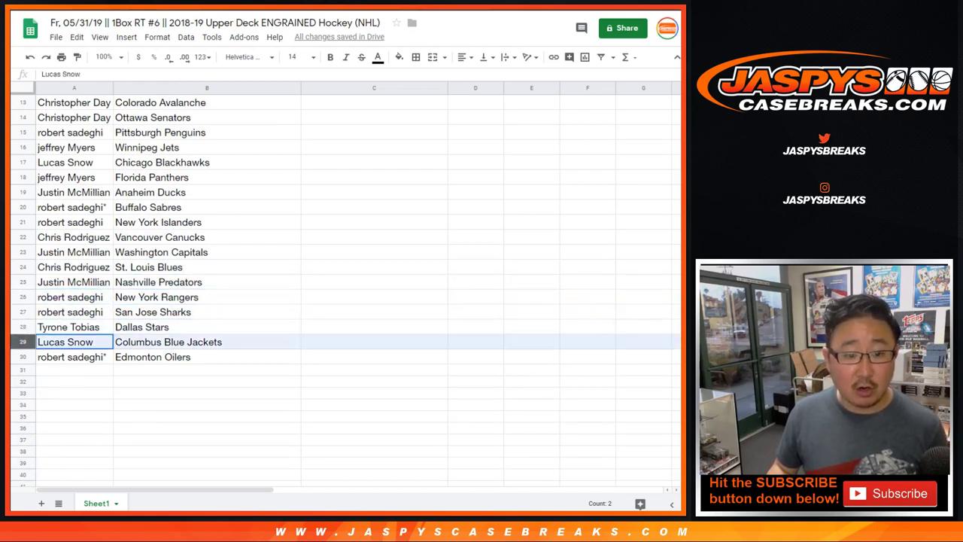
left_click(23, 357)
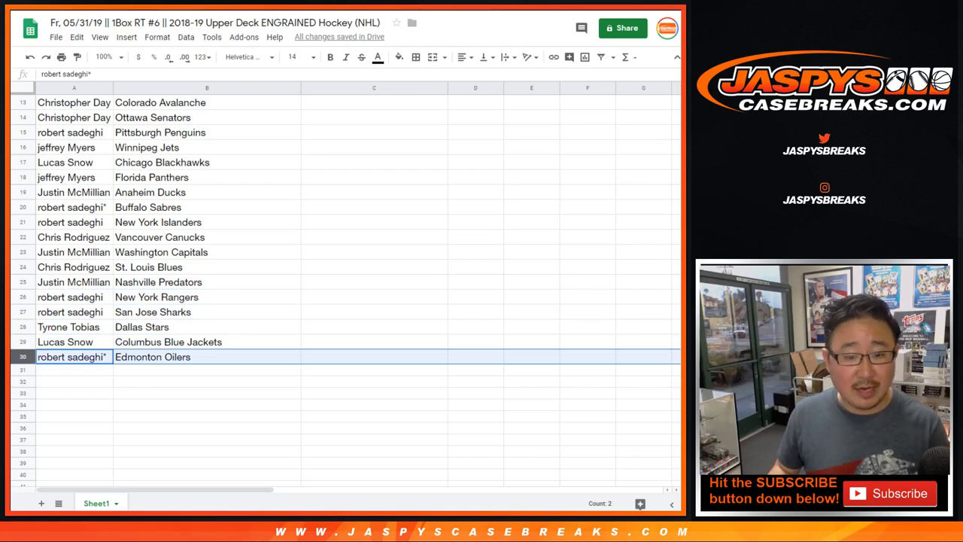
scroll(225, 301, "up", 5)
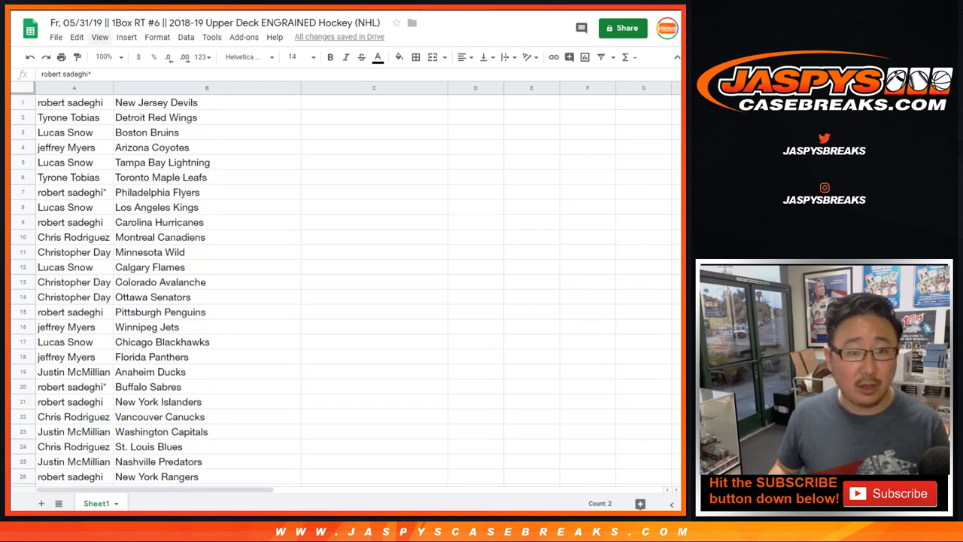
Step: Zoom to 87% and sort the sheet A→Z by the team column B
left_click(105, 56)
type("87")
key("Return")
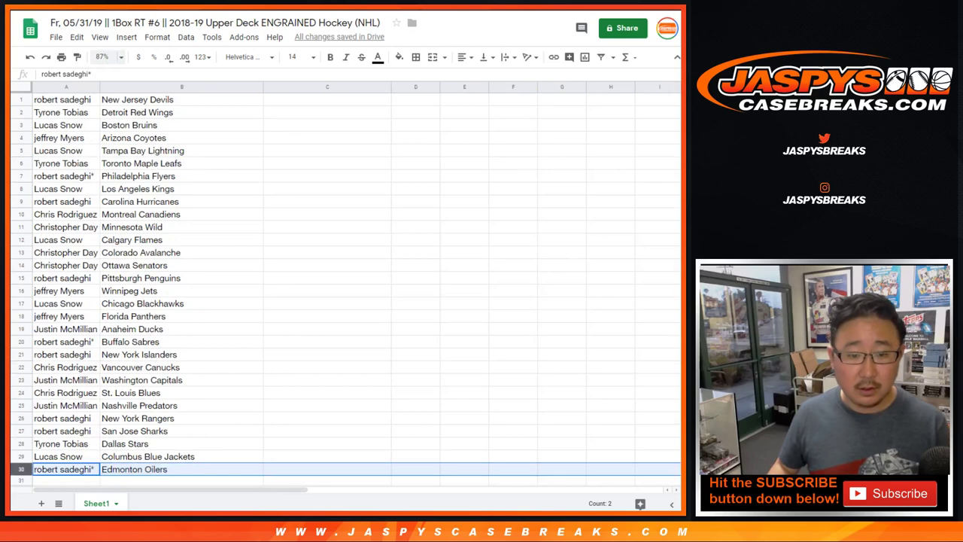
left_click(182, 86)
left_click(186, 37)
left_click(241, 55)
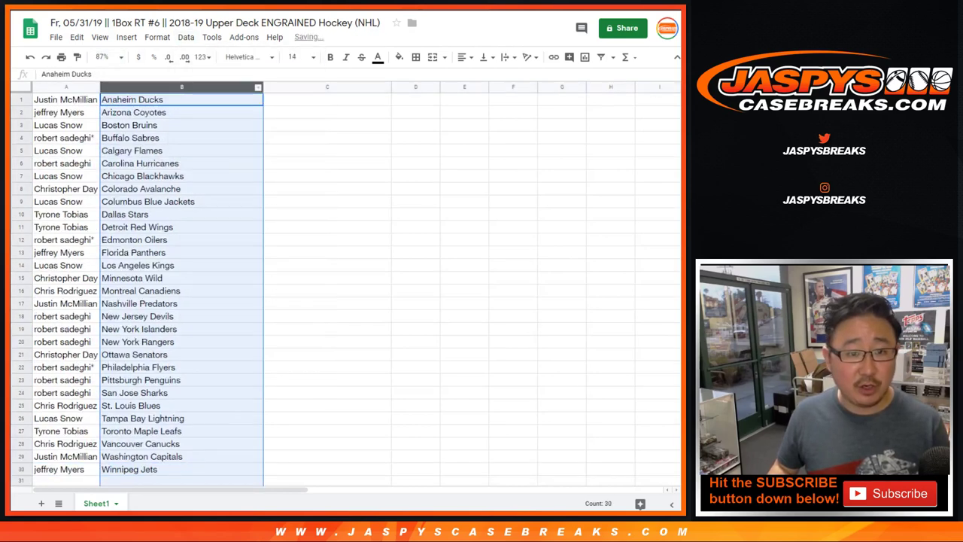
left_click(66, 100)
Step: Give every cell in A1:B30 borders and center the text
left_click_drag(65, 99, 181, 469)
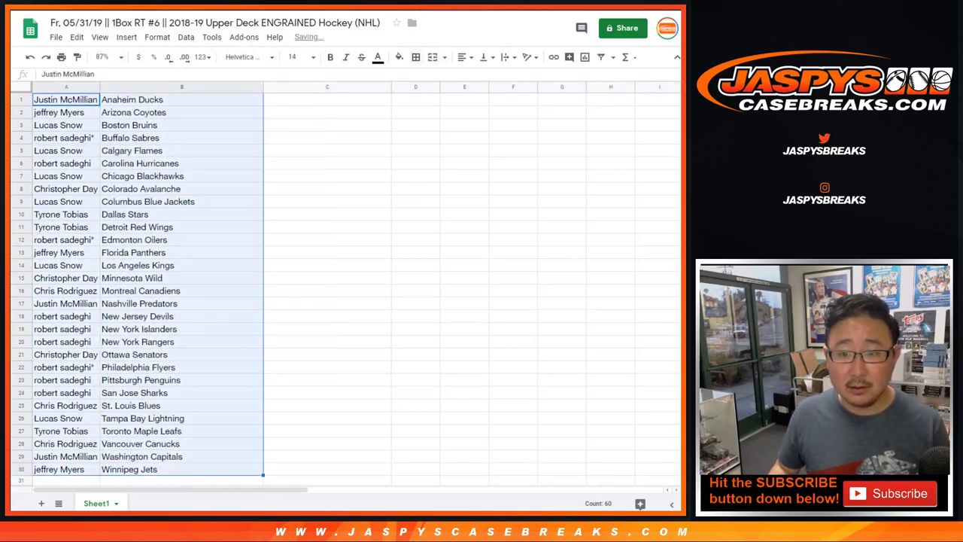
left_click(415, 57)
left_click(420, 78)
left_click(464, 57)
left_click(477, 79)
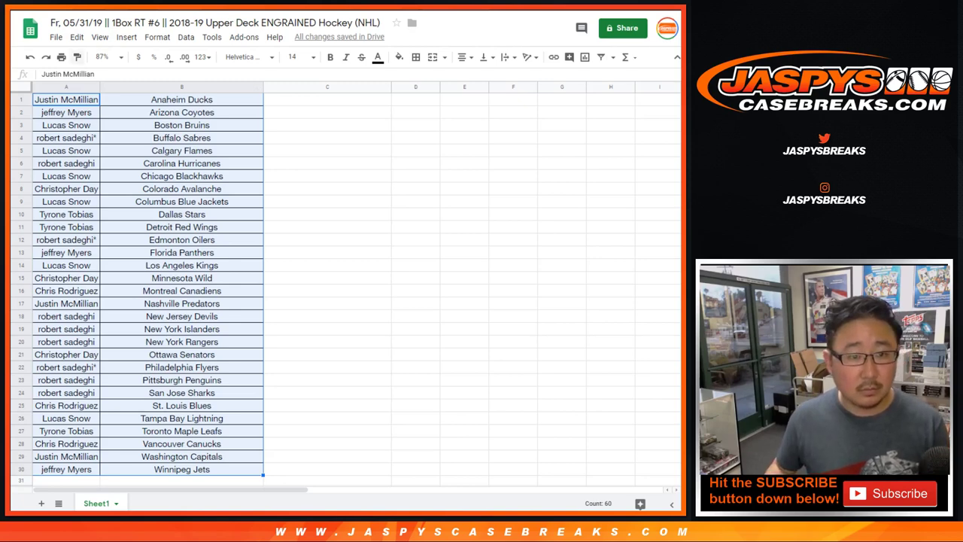
key("ctrl+p")
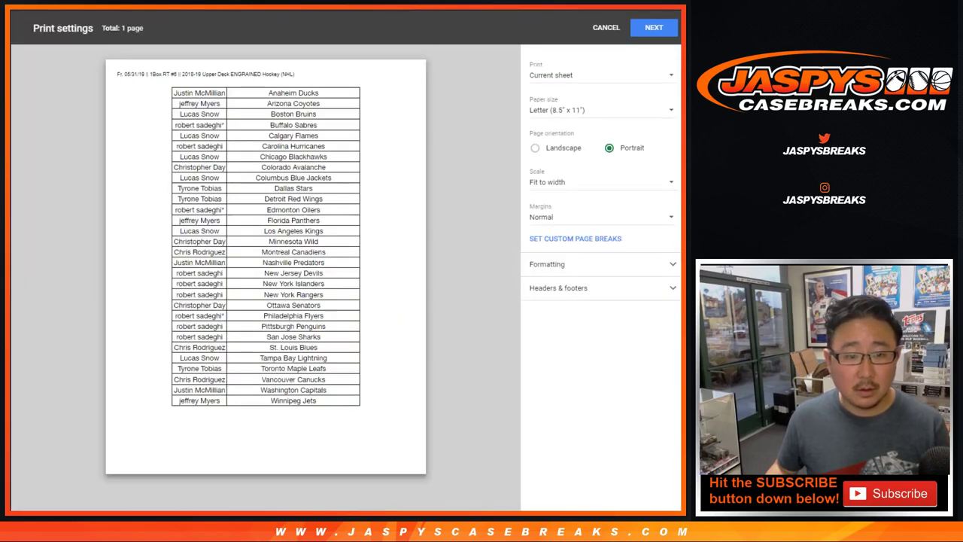
left_click(606, 27)
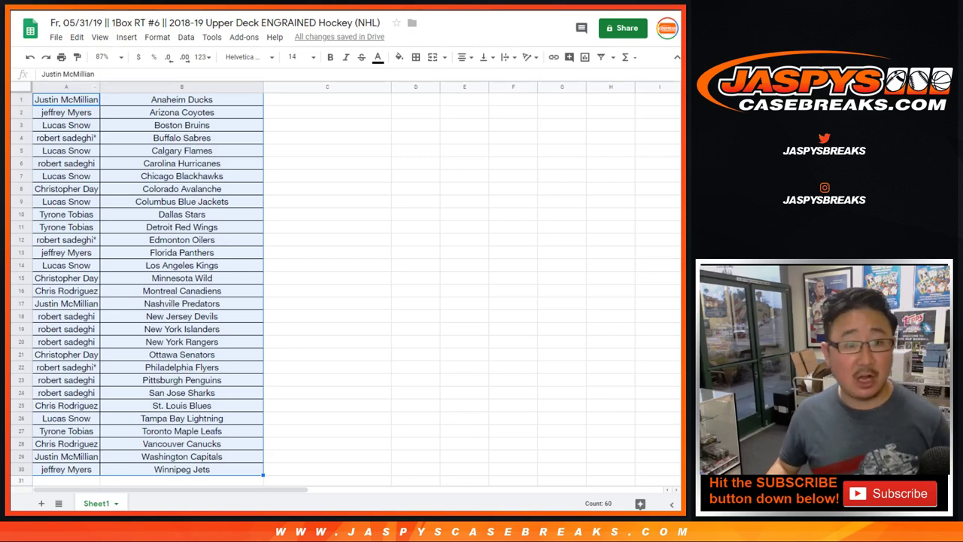
Step: Autofit column B to the team names and print the bordered list
double_click(263, 86)
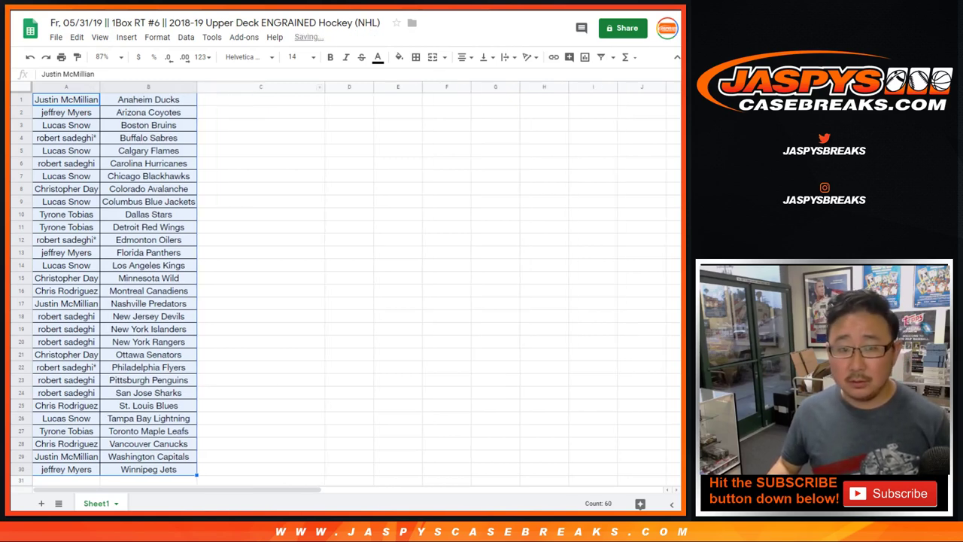
key("ctrl+p")
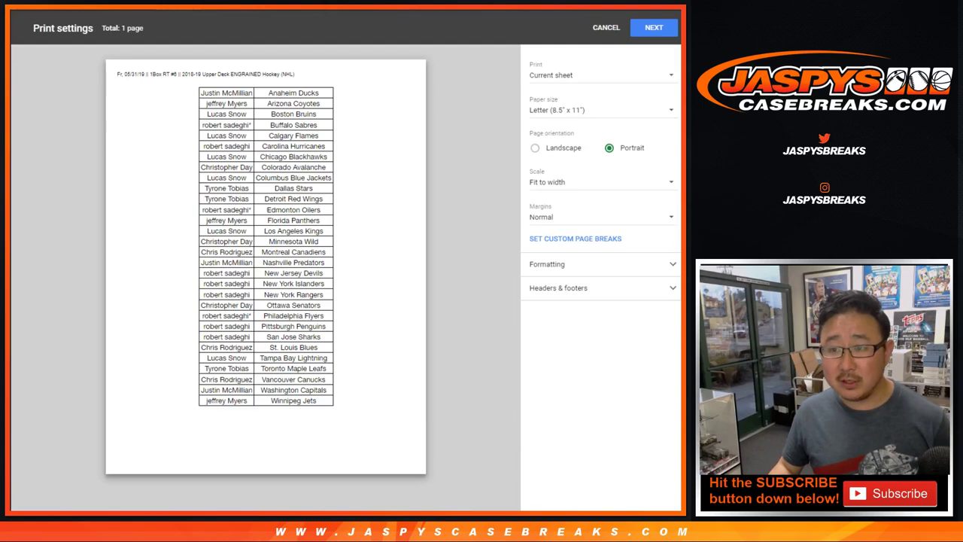
left_click(654, 27)
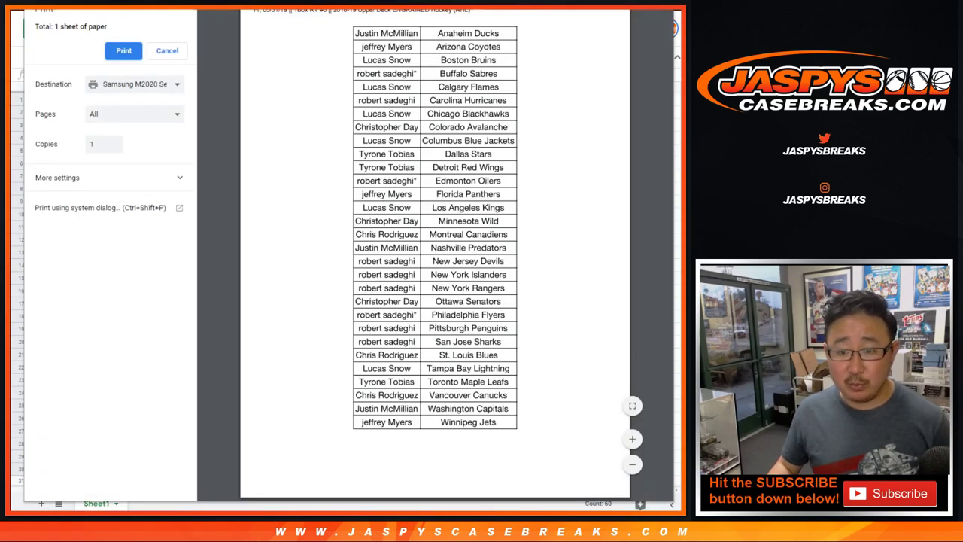
left_click(122, 47)
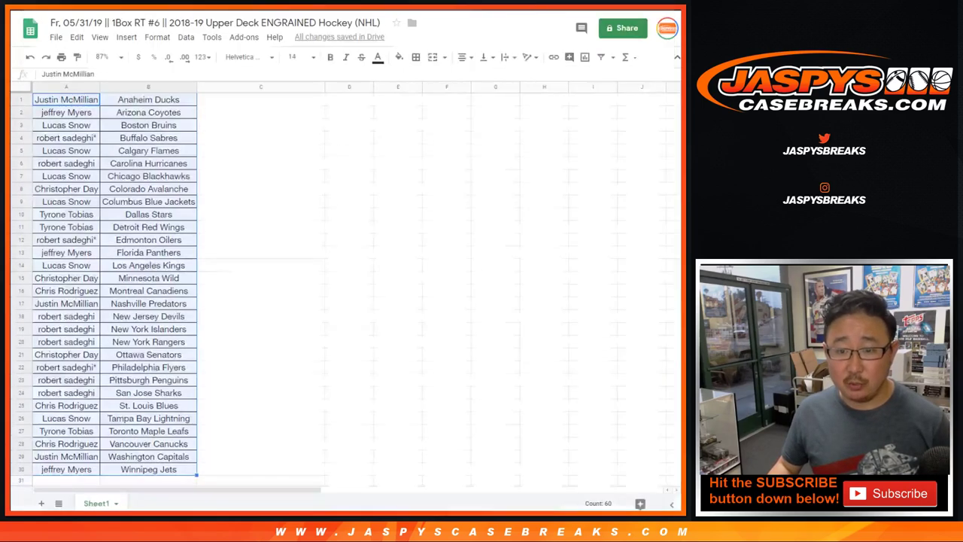